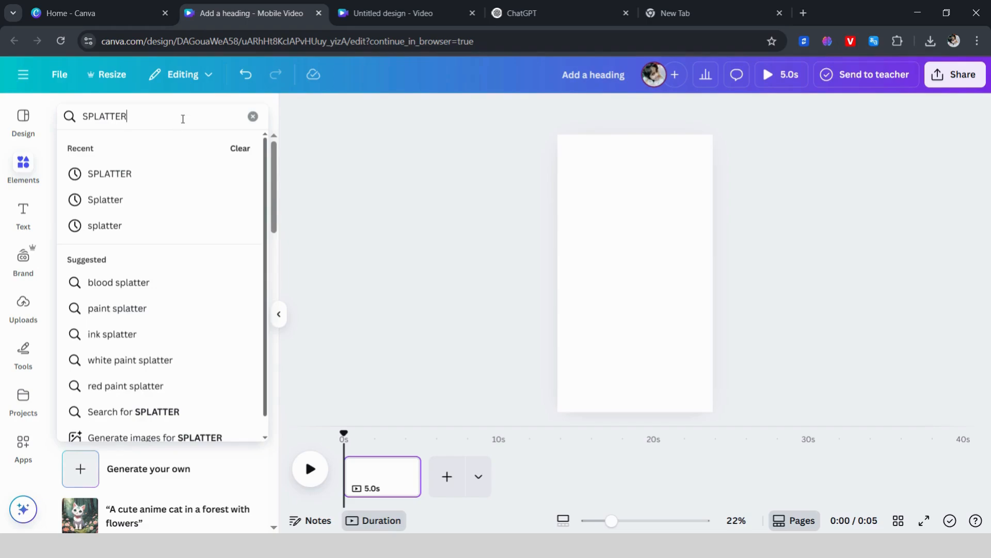
Step: Search the elements for SPLATTER, add the black ink splatter graphic, and enlarge it to fill the page width in the upper part
key(Return)
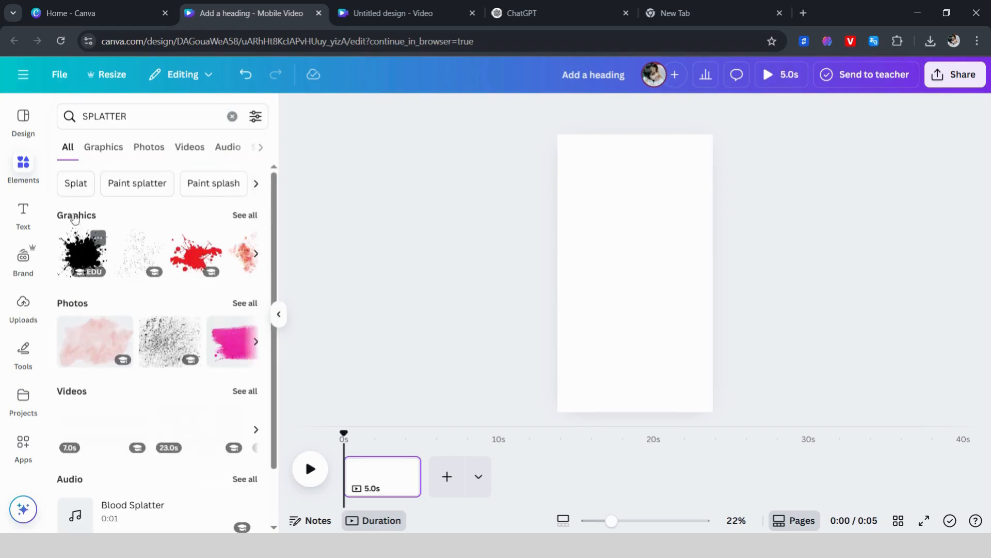
click(91, 253)
drag(604, 241, 659, 223)
drag(566, 147, 538, 120)
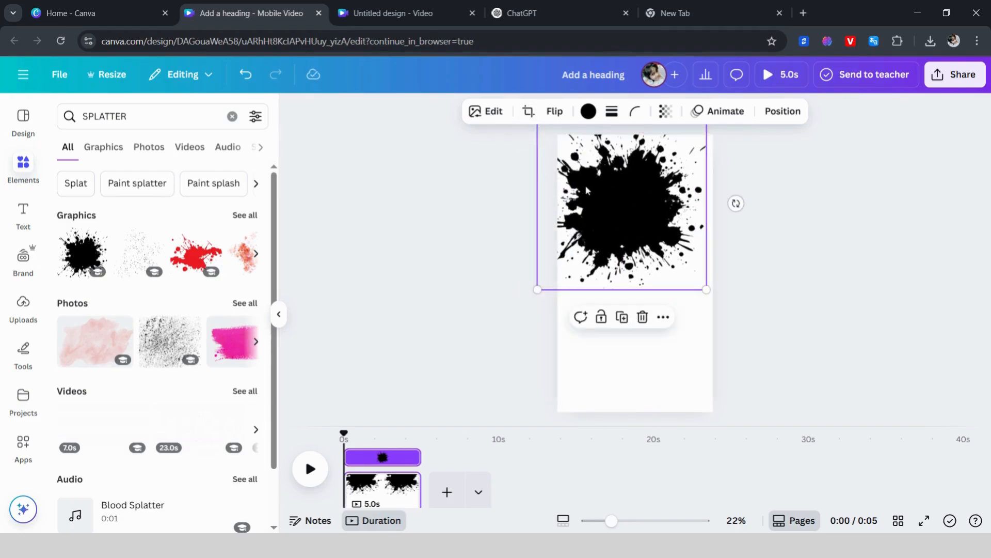
drag(588, 188, 599, 210)
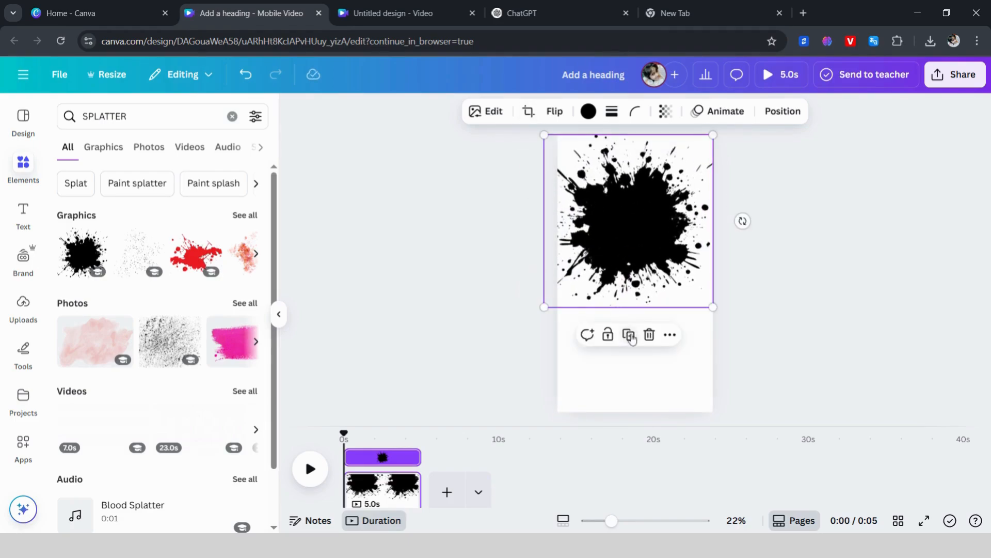
Step: Duplicate the black splatter, place the copy over the lower part of the page, and rotate it slightly clockwise so both shapes merge
drag(633, 282, 639, 369)
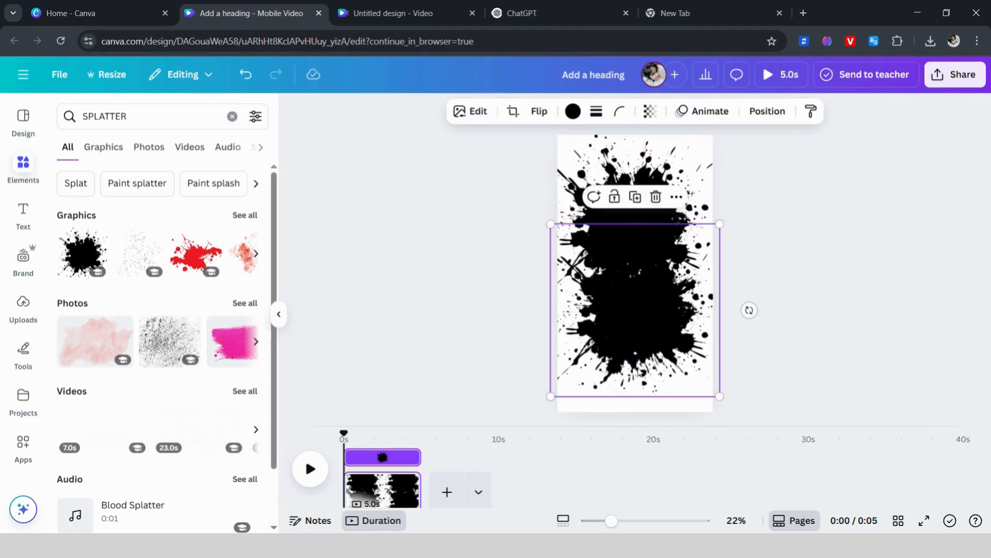
drag(750, 310, 749, 351)
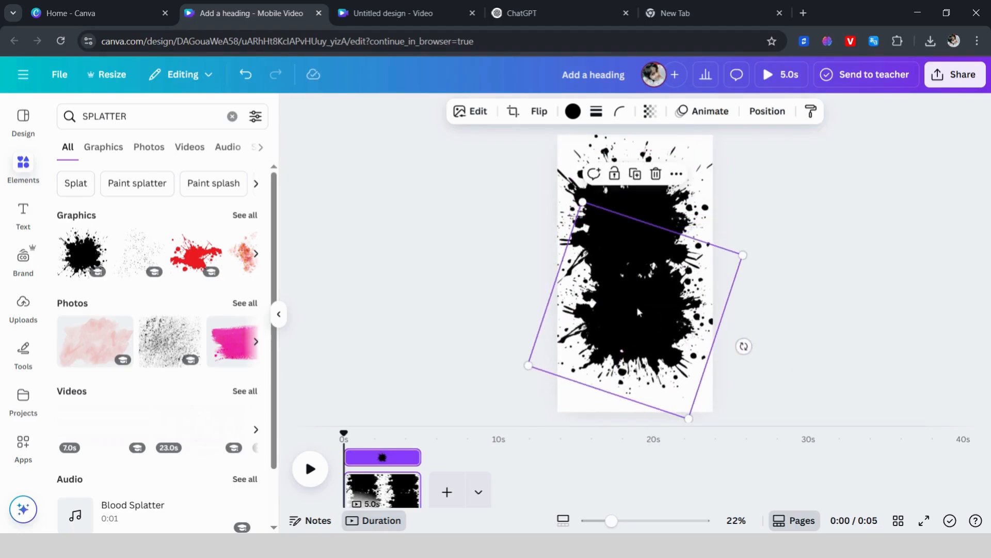
drag(637, 311, 634, 297)
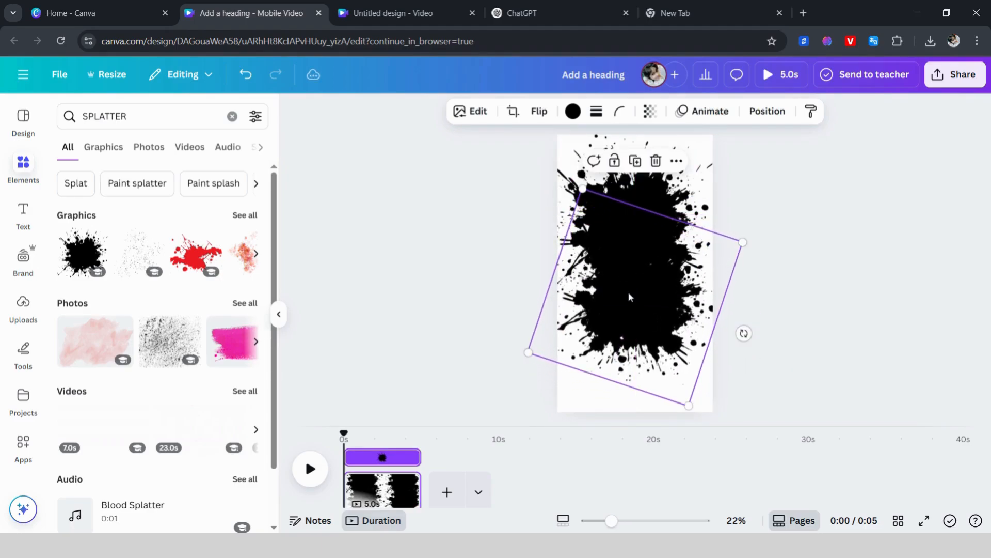
Step: Search the elements for "Curve brush", limit the results to graphics, and add the thick black arched brush stroke to the page
click(232, 117)
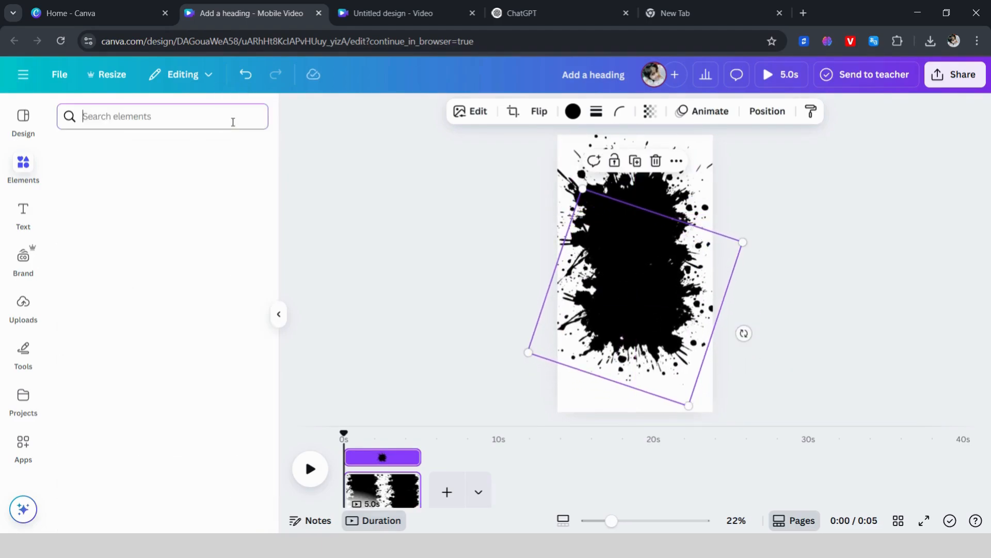
text(cu)
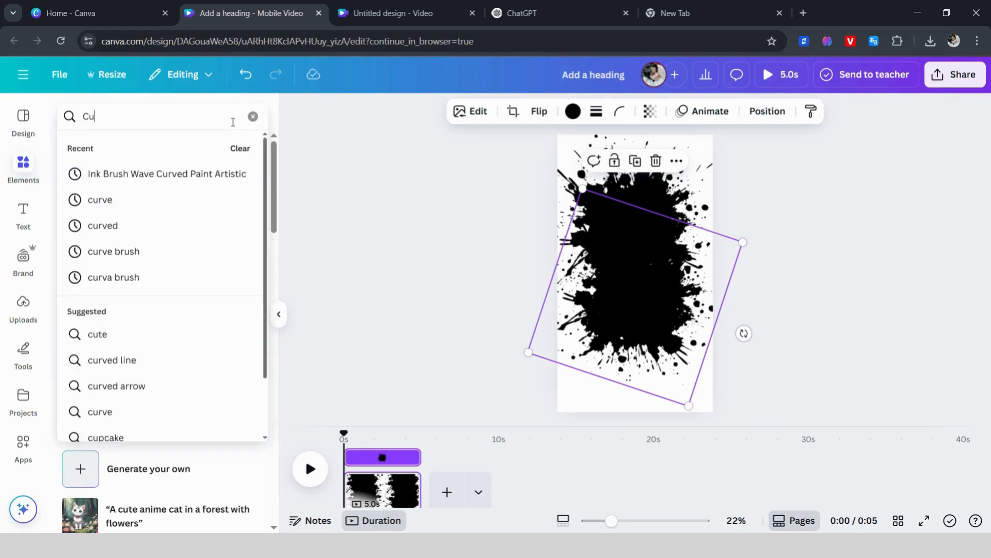
text(rva)
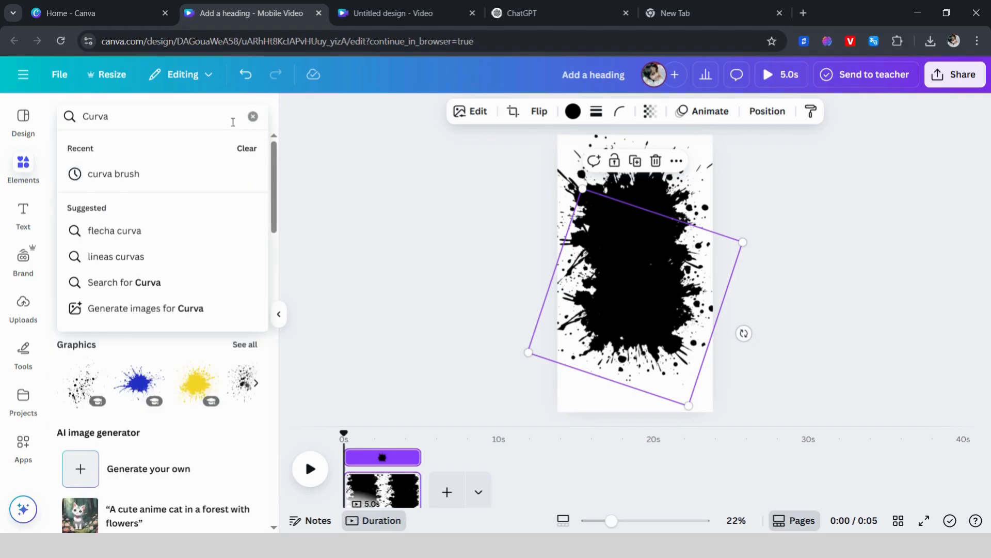
key(BackSpace)
text(e b)
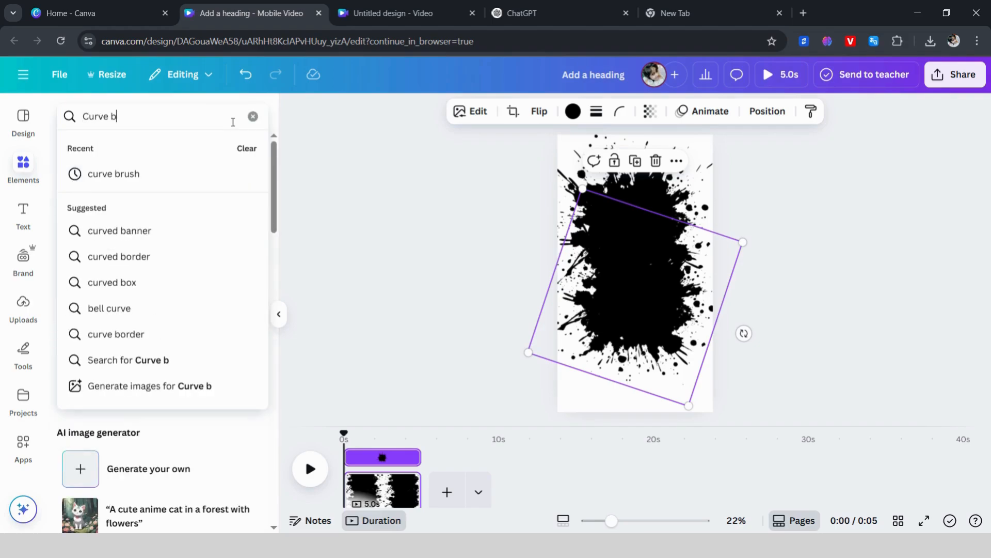
text(rush)
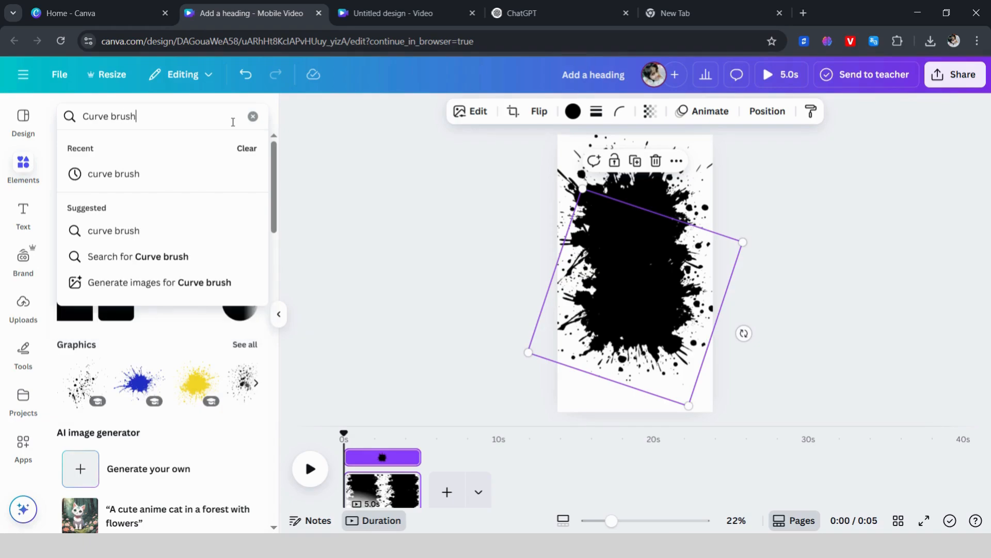
key(Return)
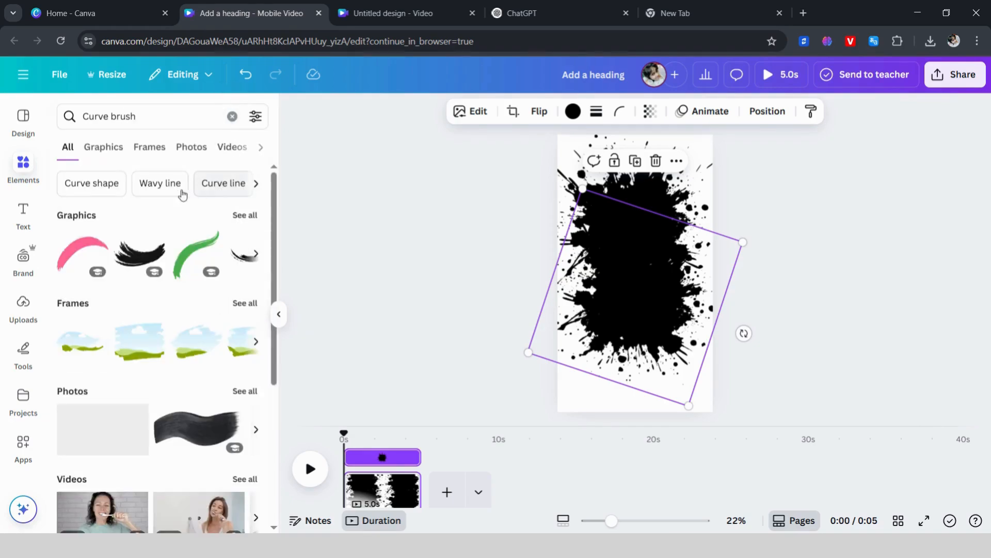
click(106, 150)
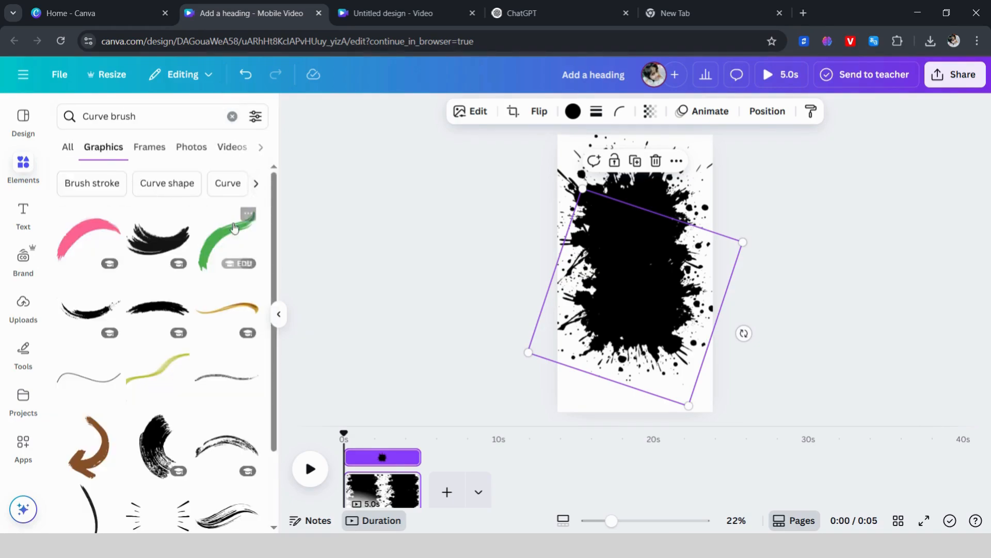
drag(278, 230, 253, 394)
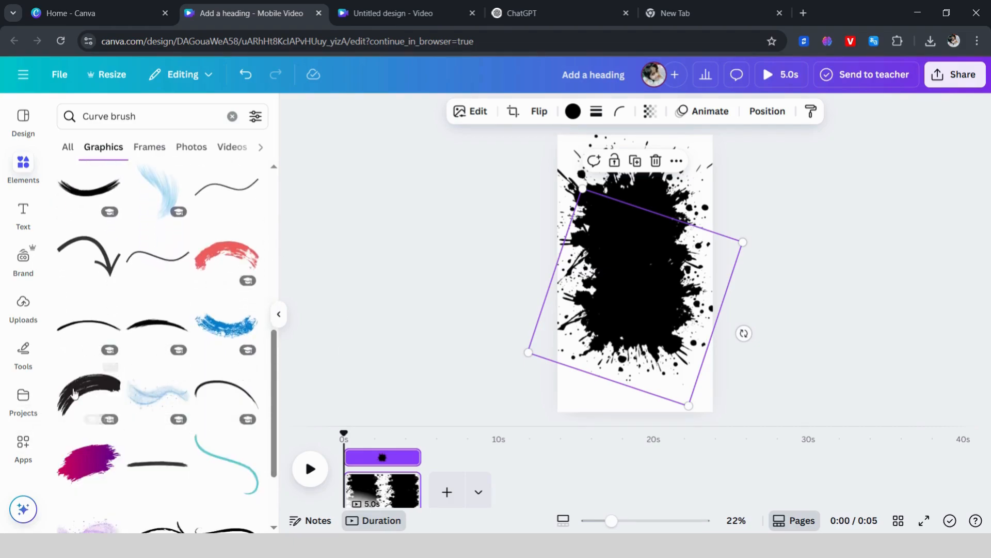
click(86, 403)
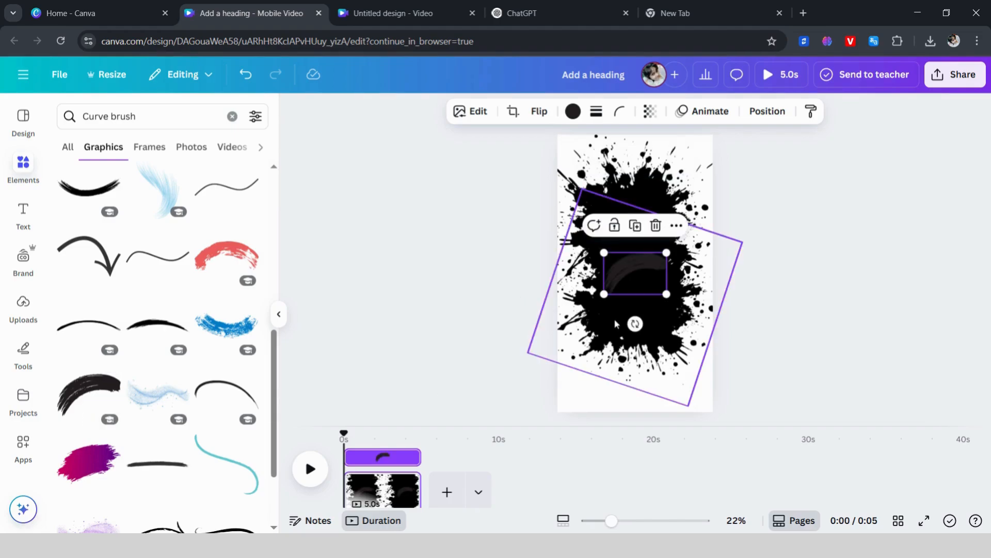
Step: Rotate the arched brush stroke slightly clockwise, enlarge it to nearly the page width, and centre it across the splatters
drag(635, 330, 626, 326)
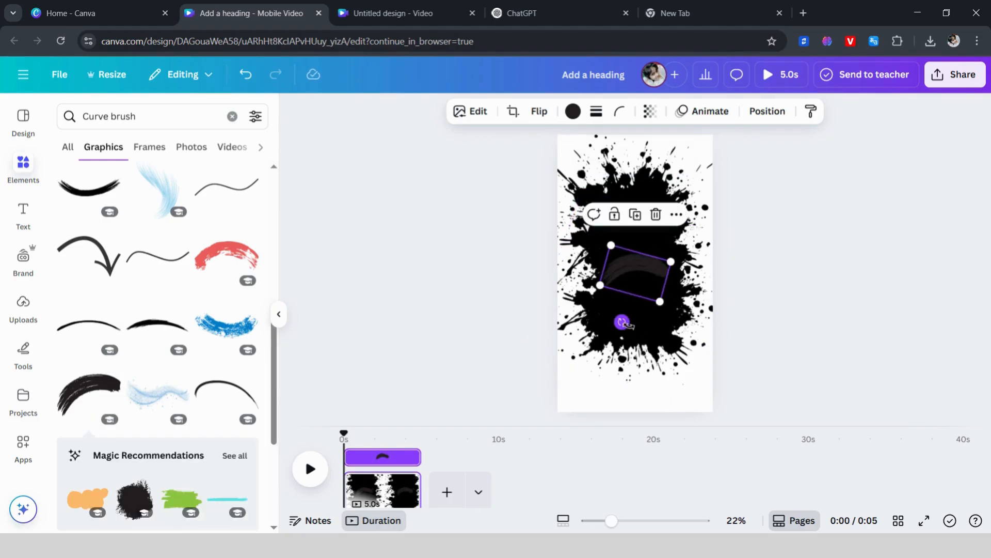
drag(605, 287, 558, 296)
mouse_move(652, 280)
mouse_down()
mouse_move(662, 265)
mouse_move(654, 270)
mouse_up()
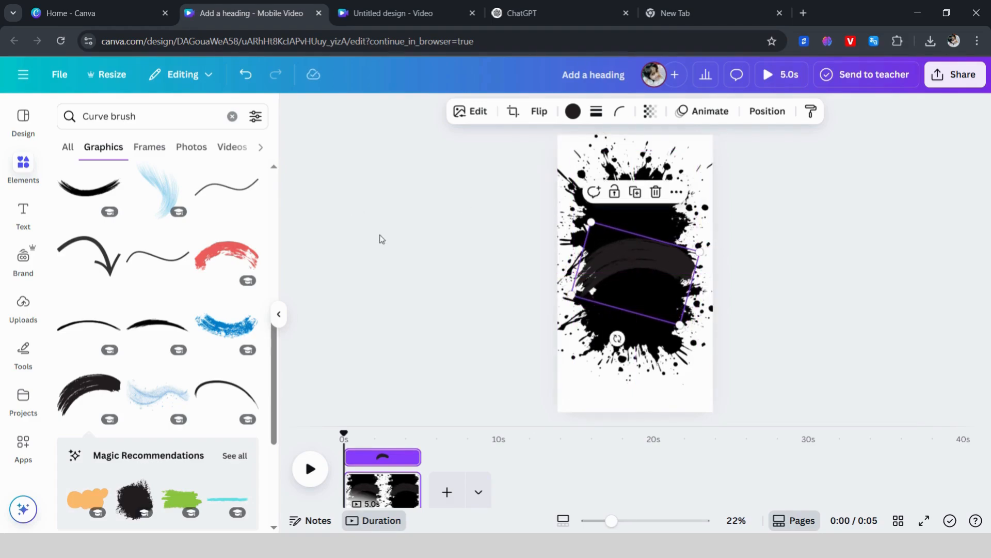
Step: Change the arched brush stroke's colour to white and deselect it
click(573, 111)
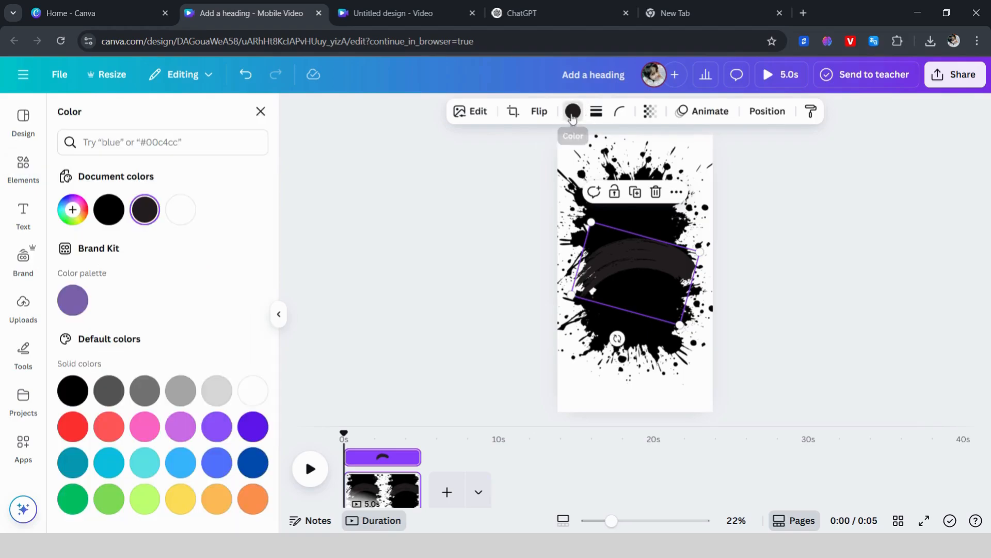
click(182, 210)
key(Escape)
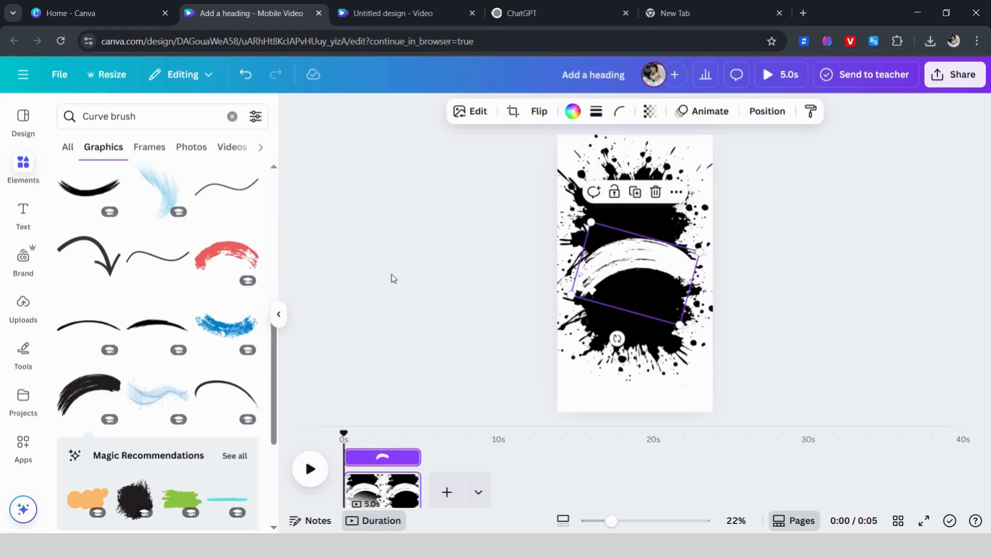
click(393, 279)
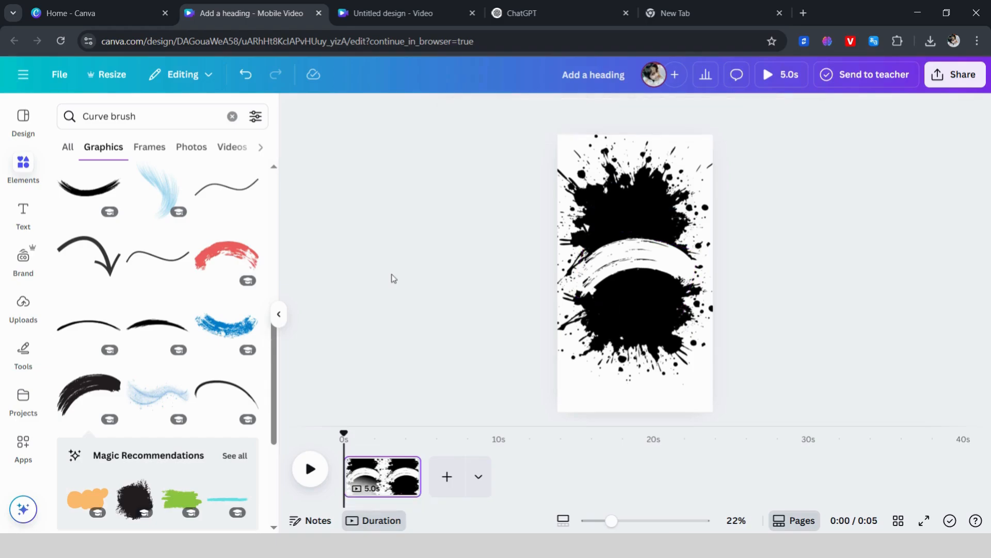
Step: Add a heading over the white brush stroke and replace its text with MALAYSIA
click(21, 210)
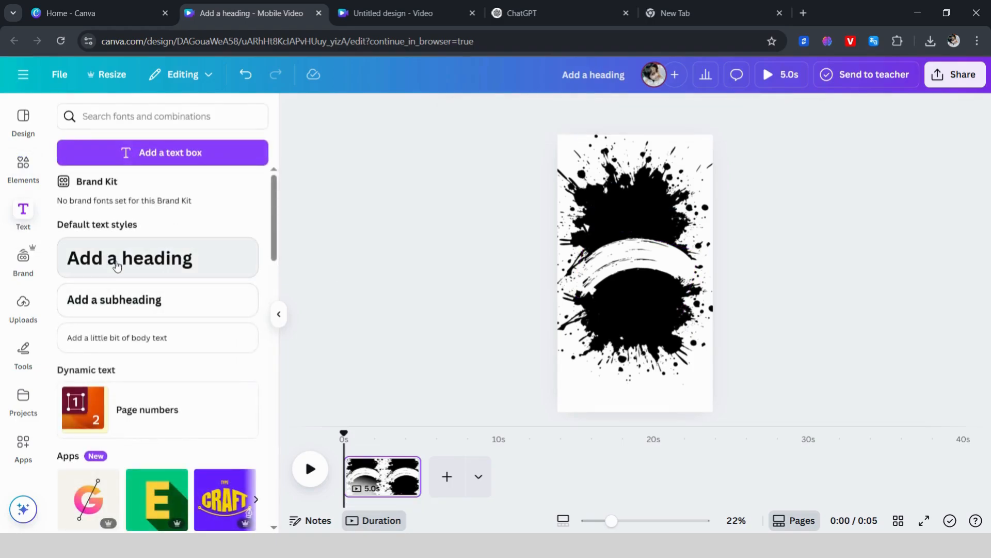
click(115, 259)
drag(647, 314, 648, 305)
key(BackSpace)
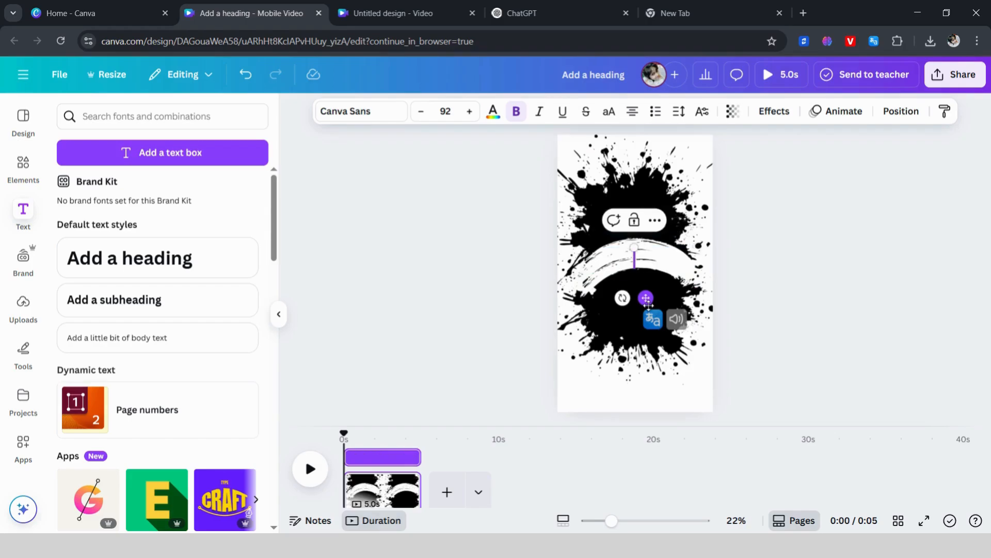
text(MAL)
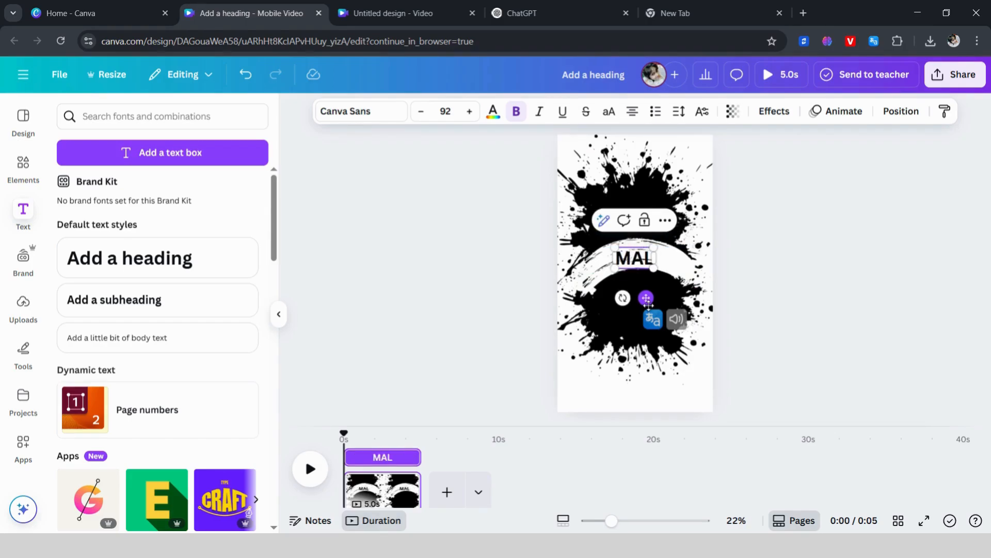
text(YSI)
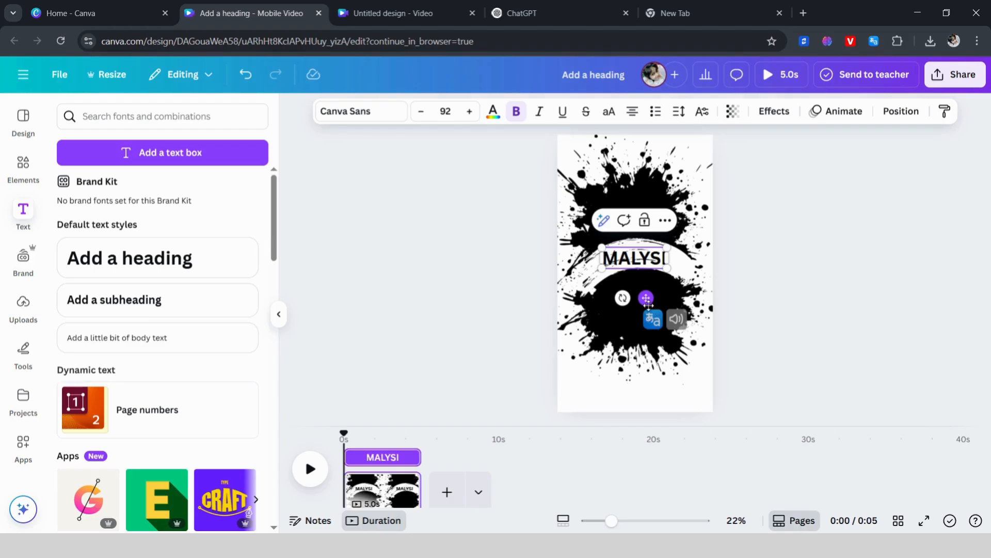
text(A)
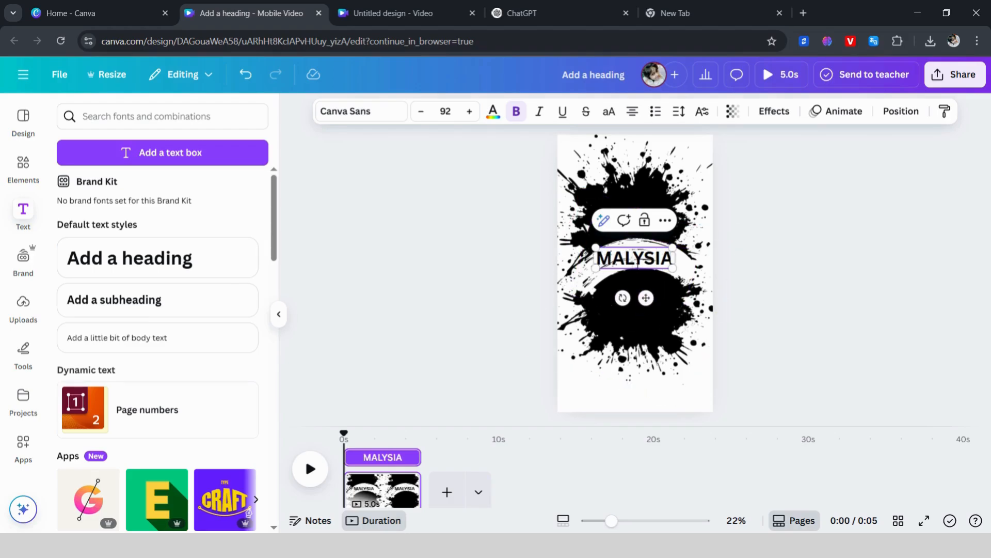
text(A)
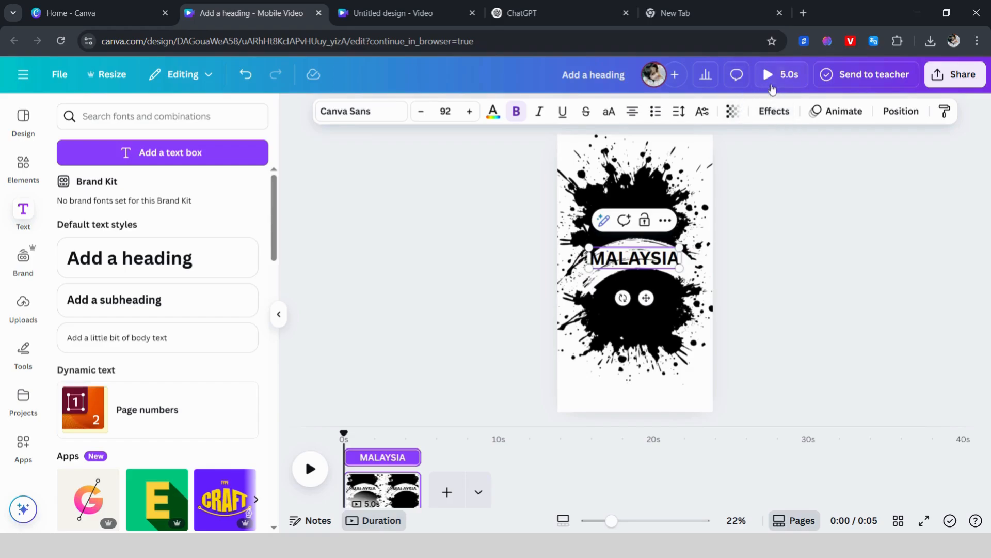
Step: Apply the Curve shape effect to the MALAYSIA heading with a curve of 62 and align it with the white brush stroke
click(780, 111)
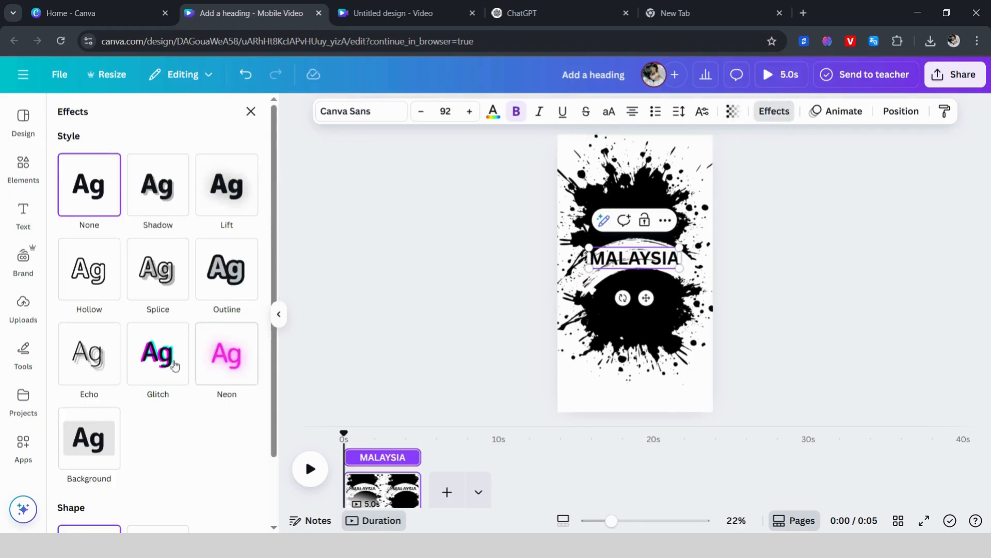
scroll(103, 407, down, 2)
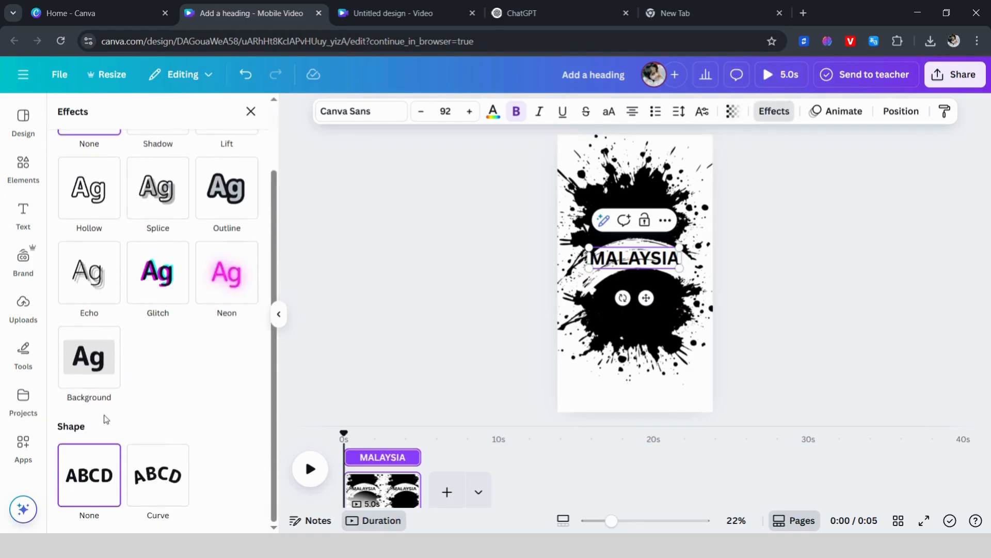
click(138, 485)
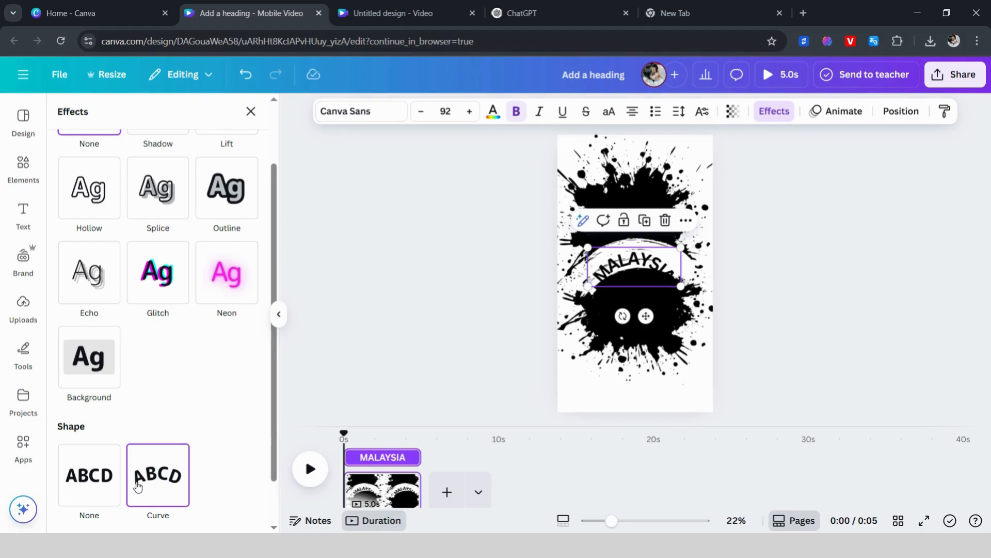
scroll(138, 486, down, 1)
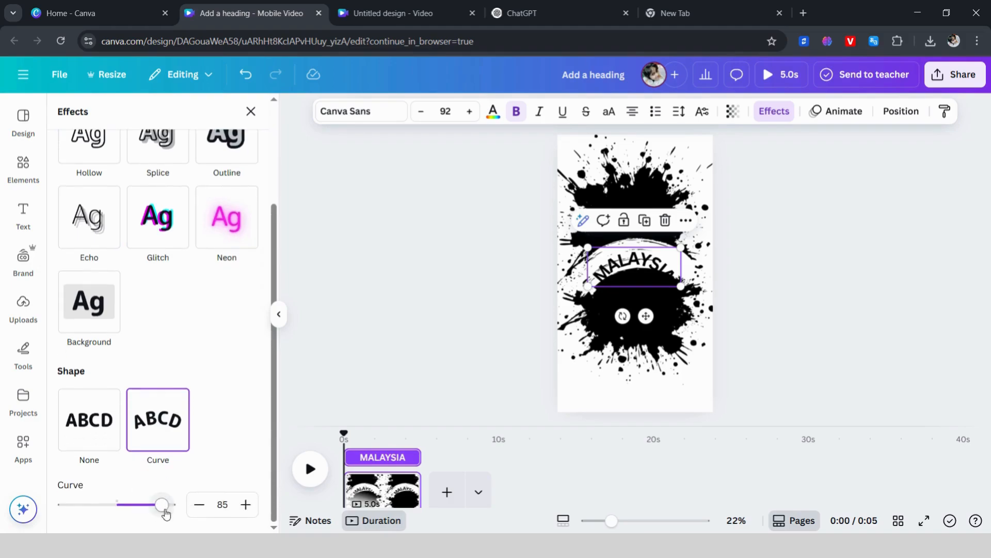
drag(161, 505, 149, 505)
drag(623, 267, 631, 265)
drag(145, 505, 155, 511)
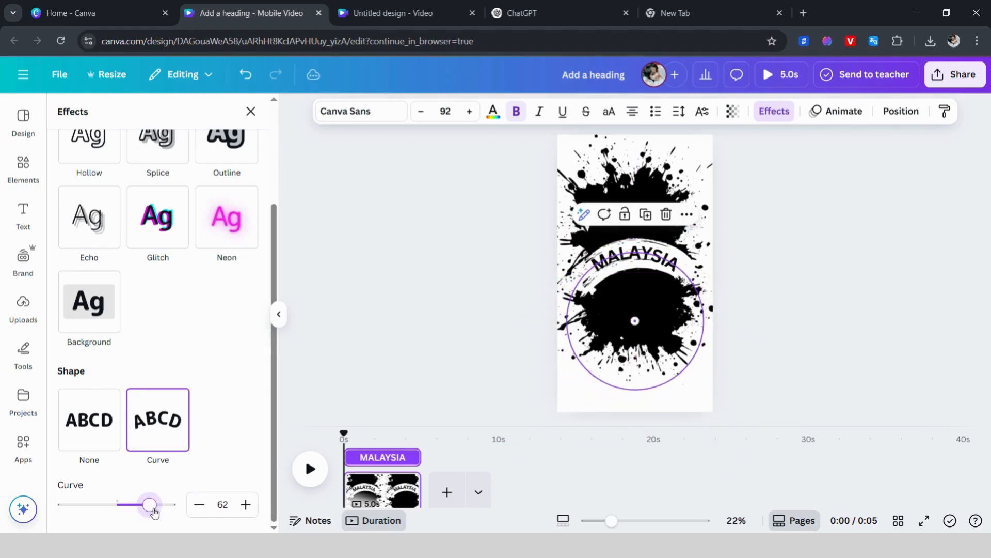
click(803, 335)
click(803, 336)
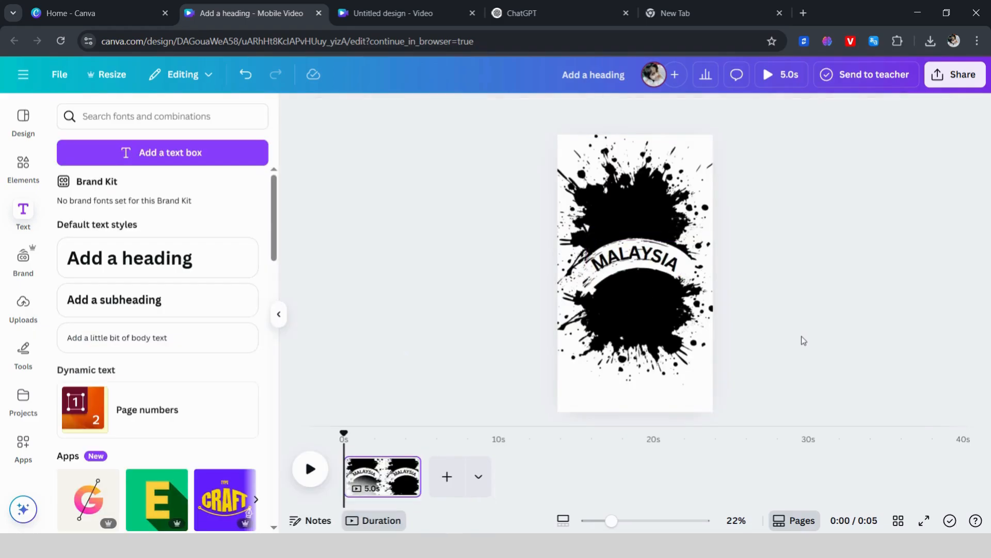
Step: Nudge the curved MALAYSIA heading slightly down so it sits centrally within the white brush arc
click(651, 264)
drag(650, 263, 653, 270)
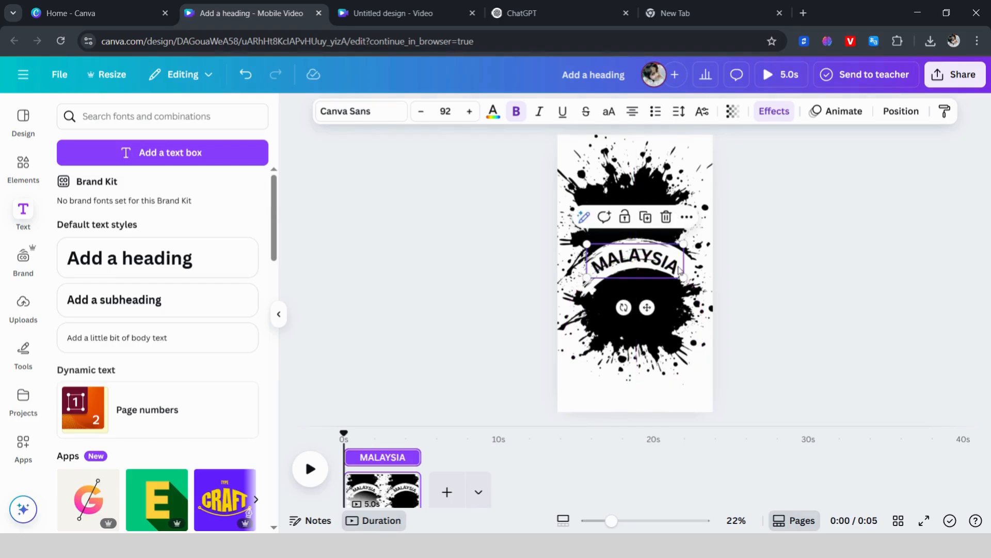
click(798, 286)
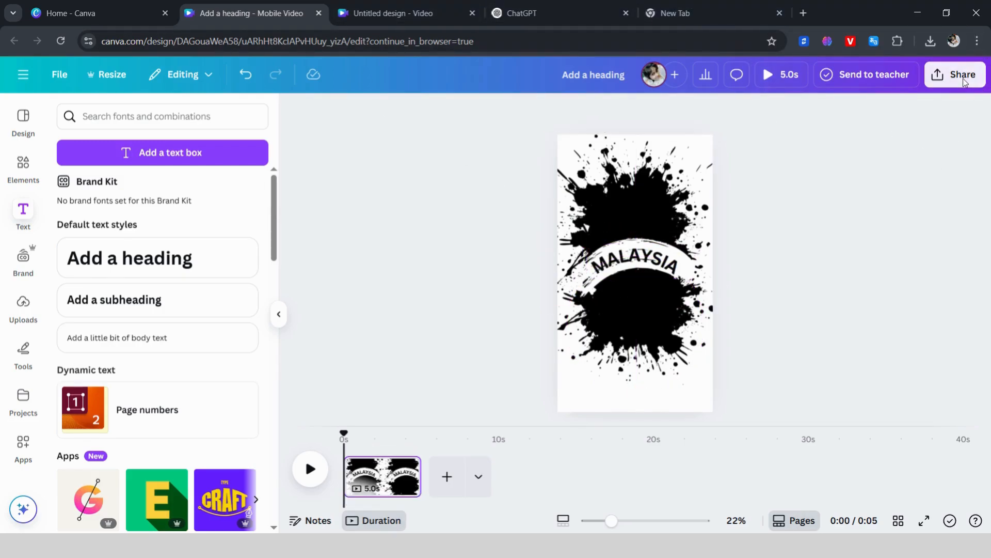
Step: Download the design as a JPG at size 3.125 and quality 80
click(980, 84)
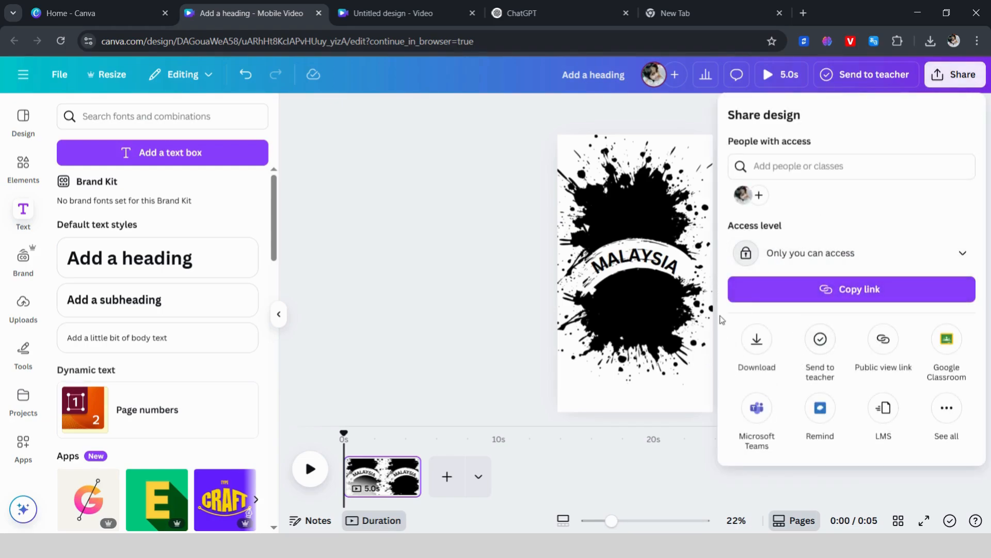
click(758, 345)
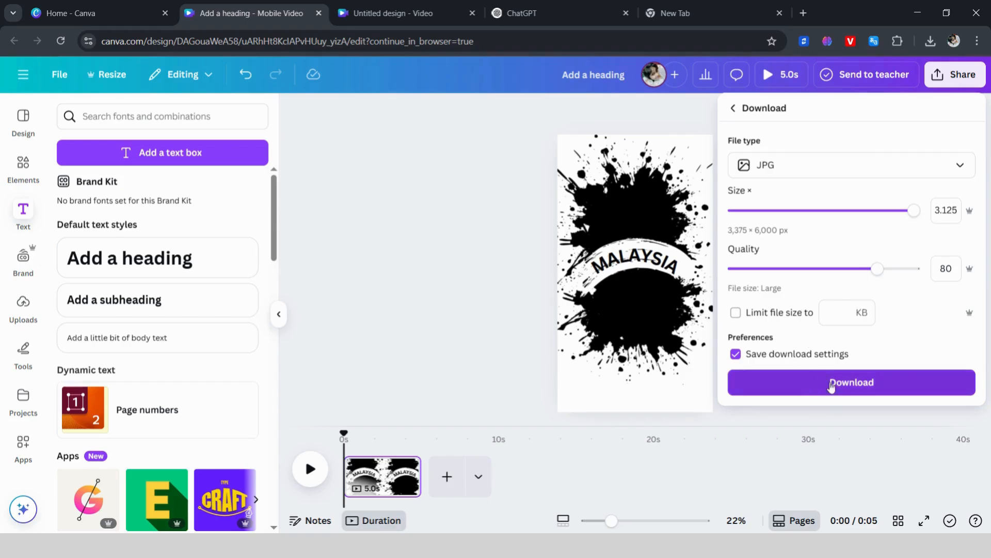
click(829, 392)
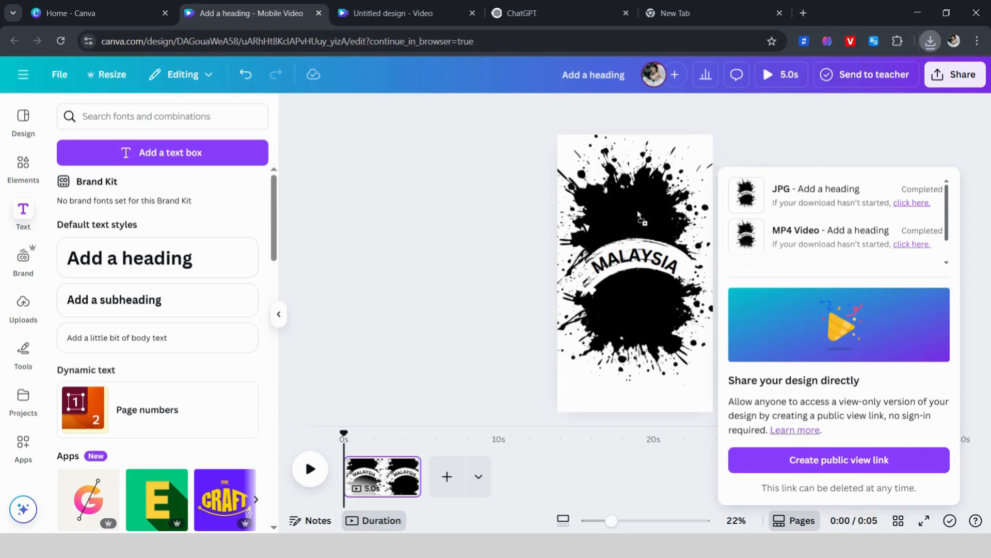
Step: Replace the original splatter, brush stroke and MALAYSIA heading with the pasted JPG, placed in the upper half of the page
key(ctrl+v)
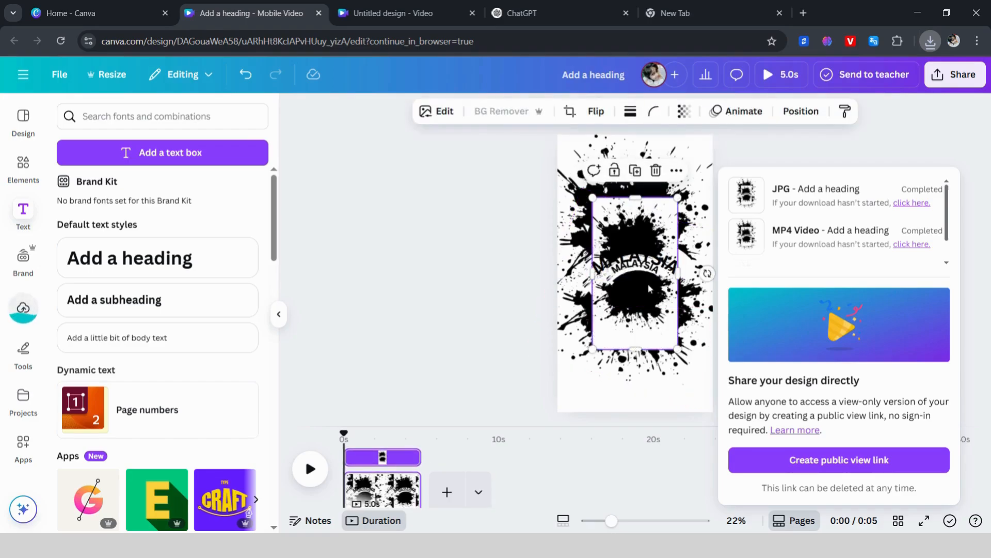
drag(636, 241, 545, 391)
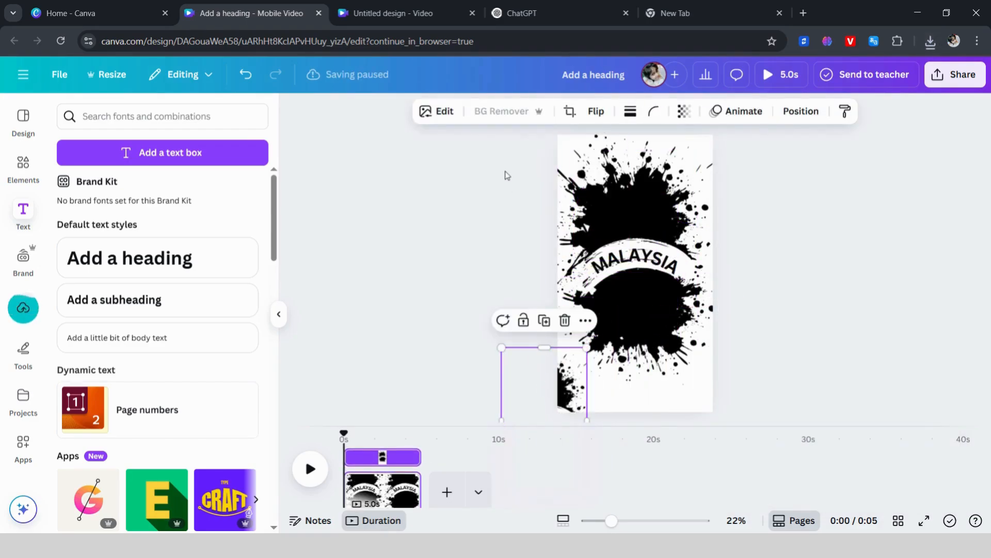
drag(505, 176, 718, 330)
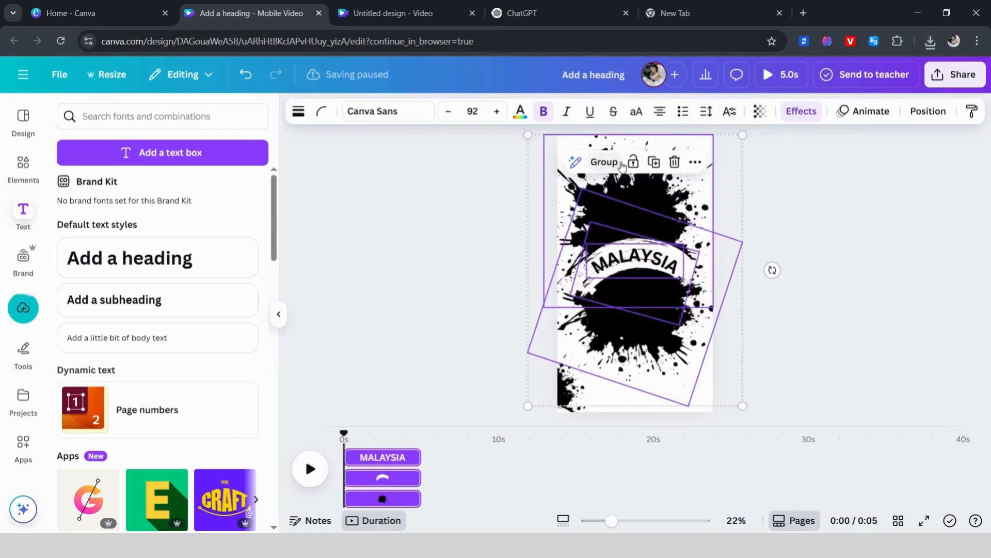
click(604, 162)
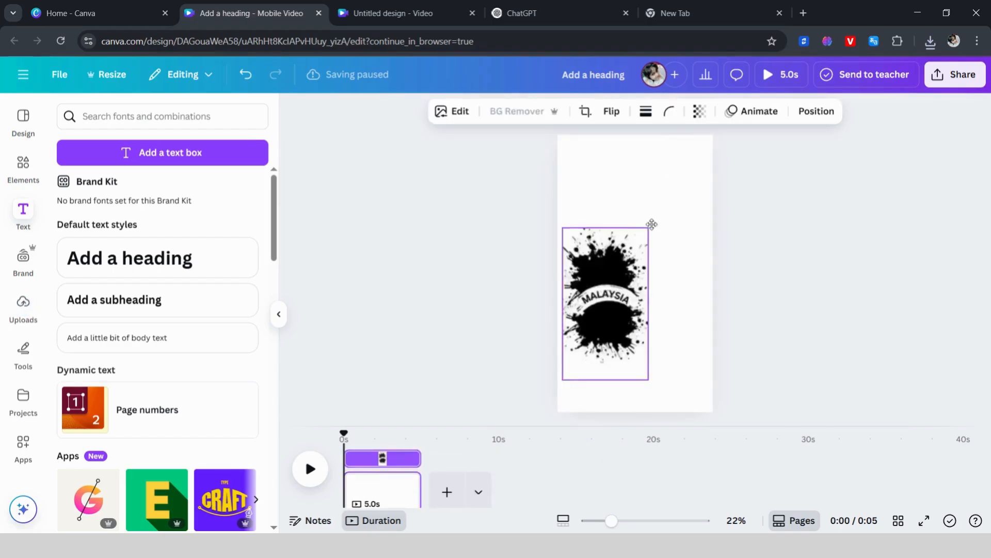
drag(651, 224, 670, 152)
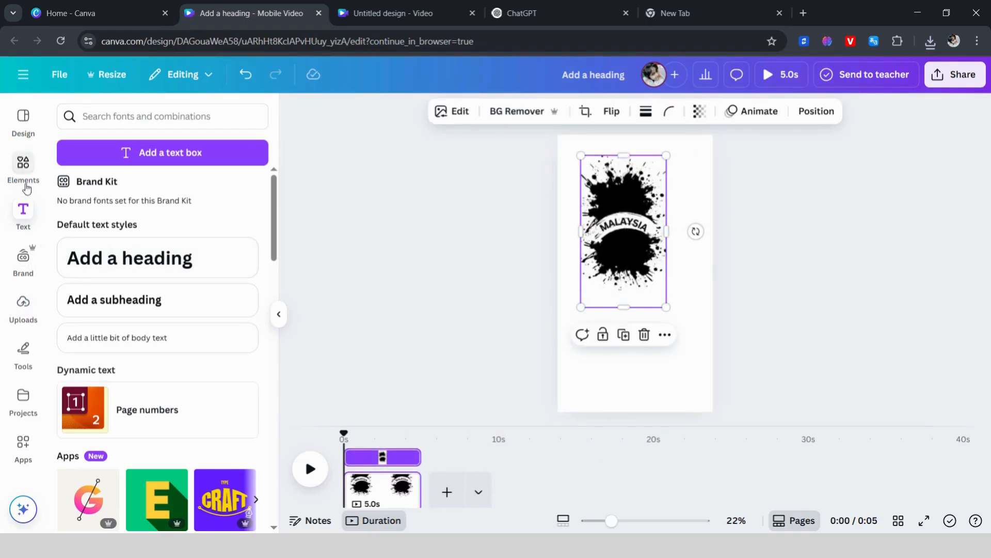
Step: Add the uploaded photo of the white mosque with the green flag to the page
click(23, 305)
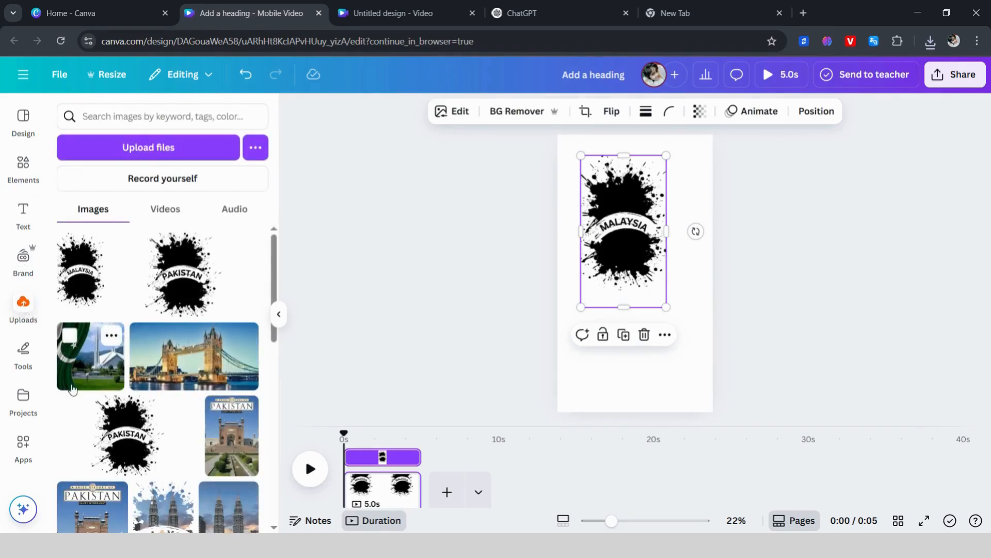
click(86, 375)
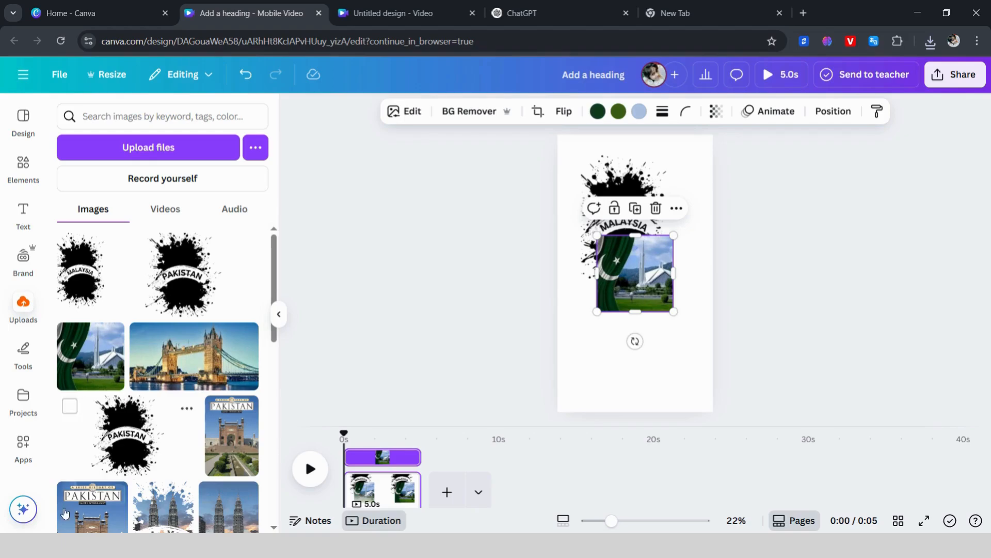
Step: Search the Canva apps for Blend Image and close the results
click(33, 442)
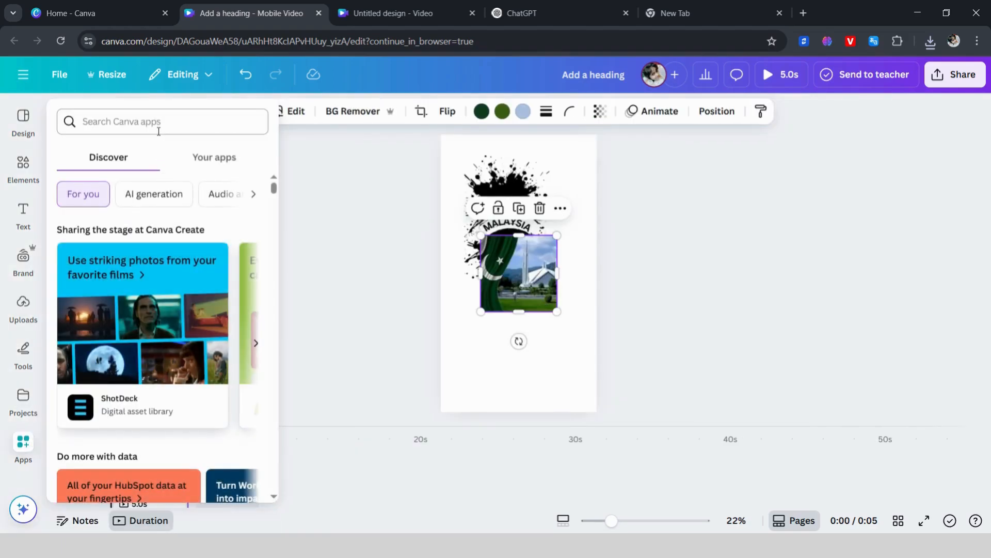
click(158, 134)
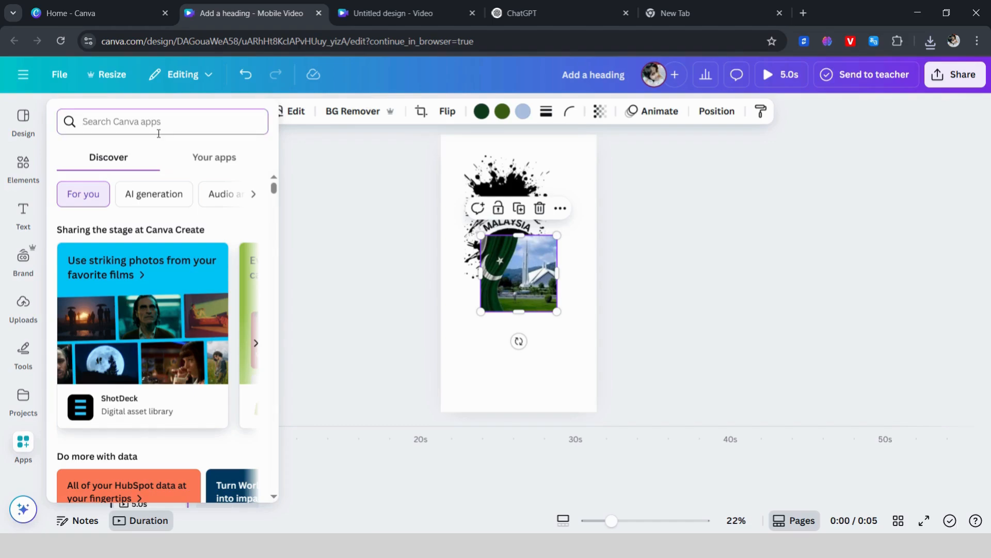
text(Blen)
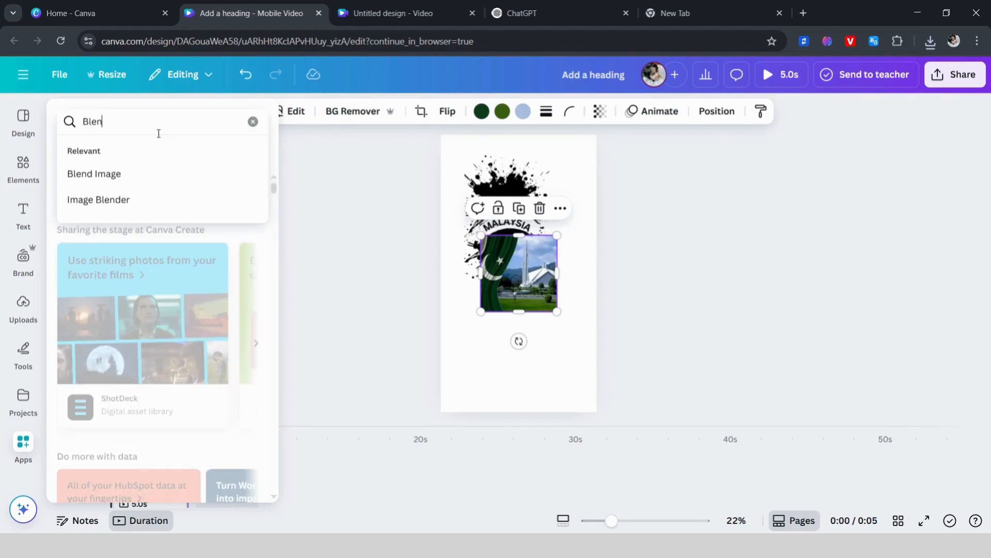
text(d )
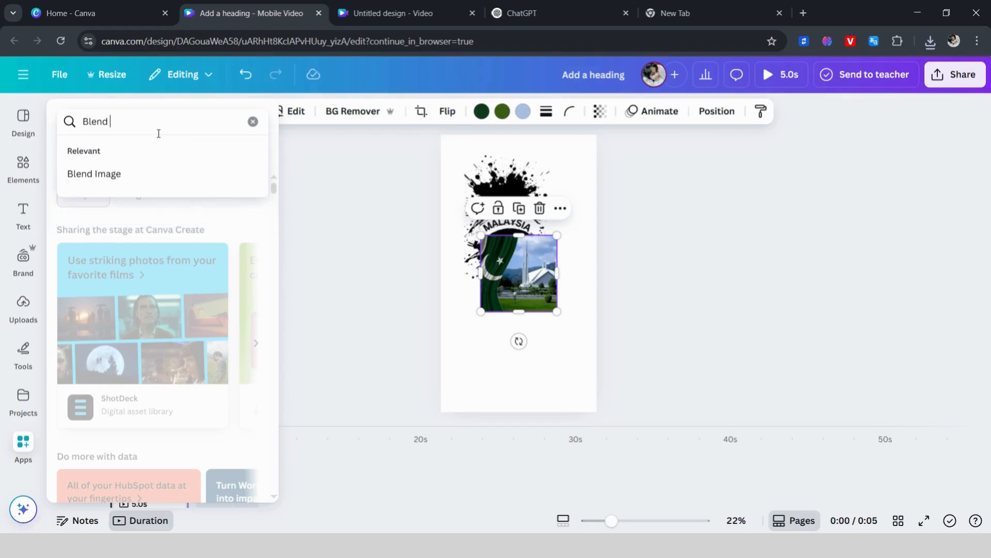
text(Image)
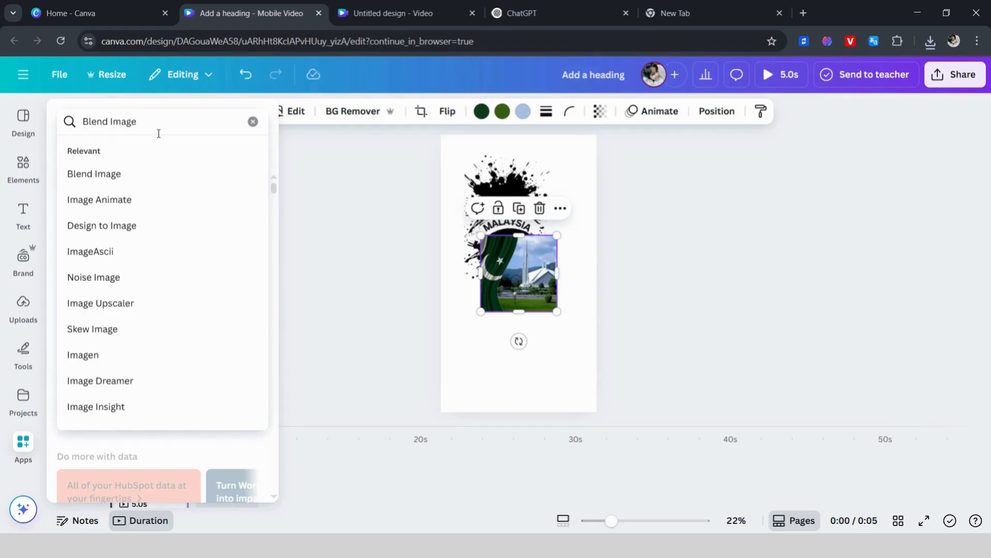
key(Return)
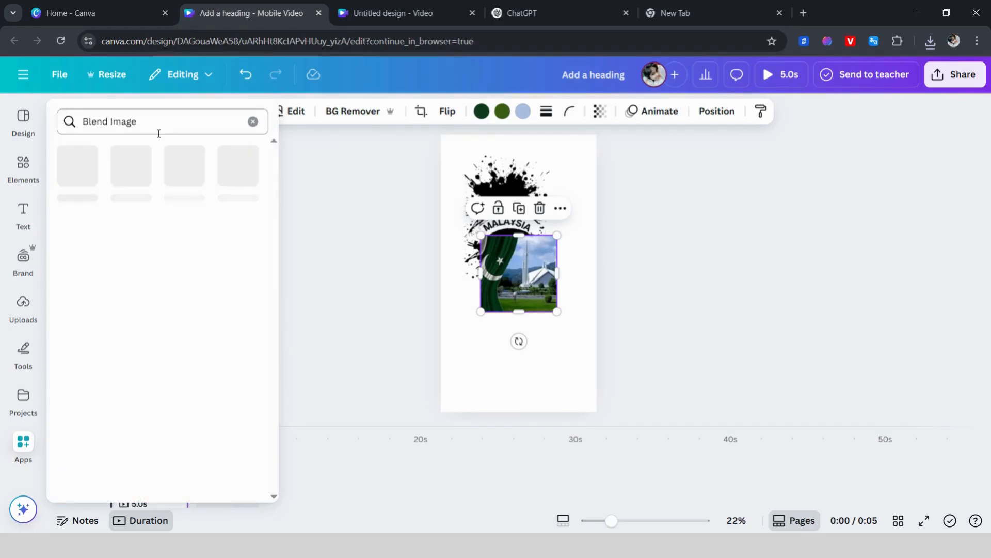
click(281, 287)
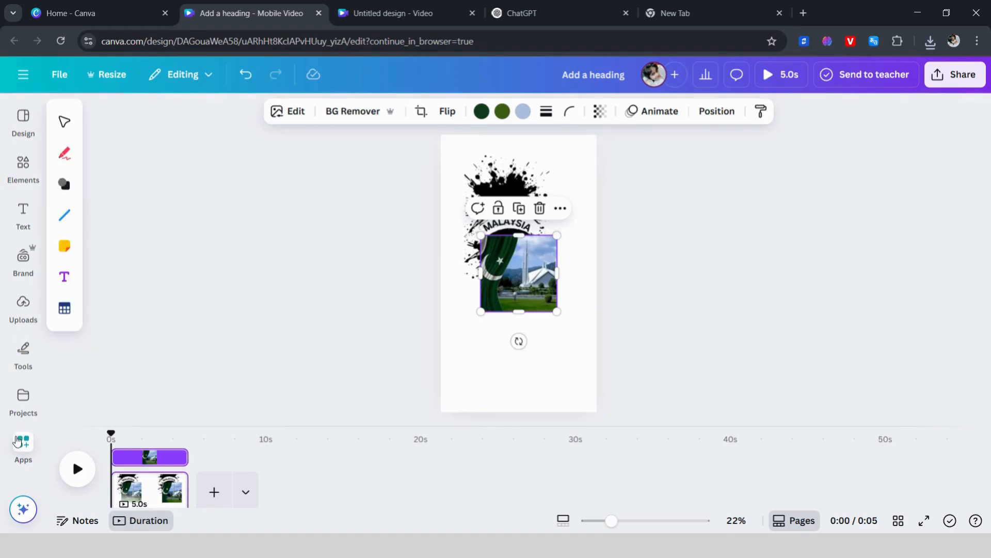
Step: Delete the mosque photo and add the uploaded portrait photo of the twin towers to the page
click(539, 208)
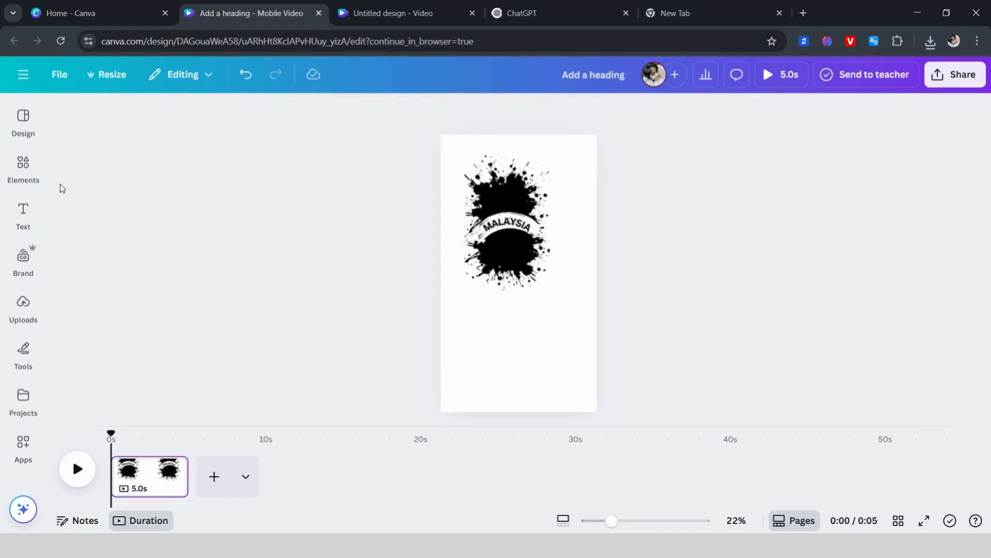
click(28, 171)
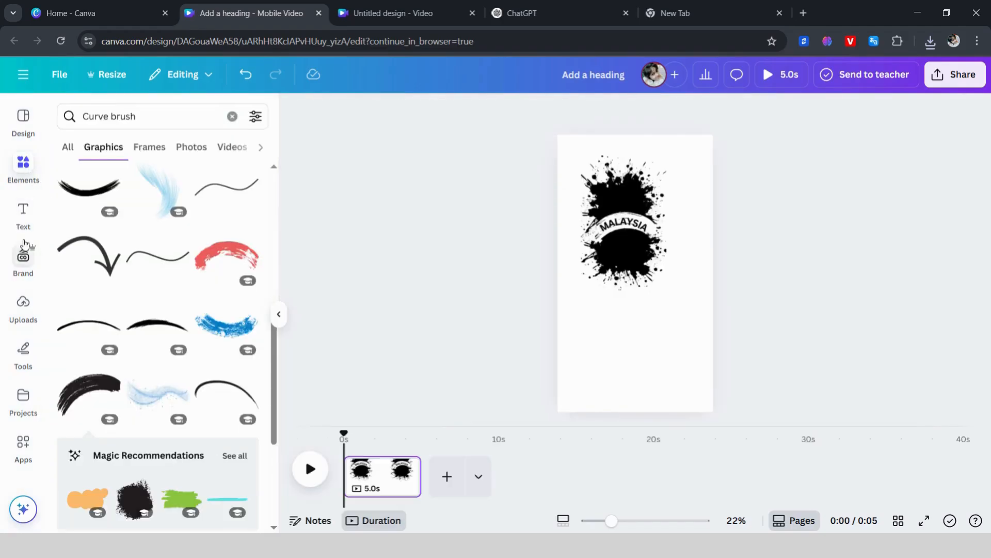
click(23, 302)
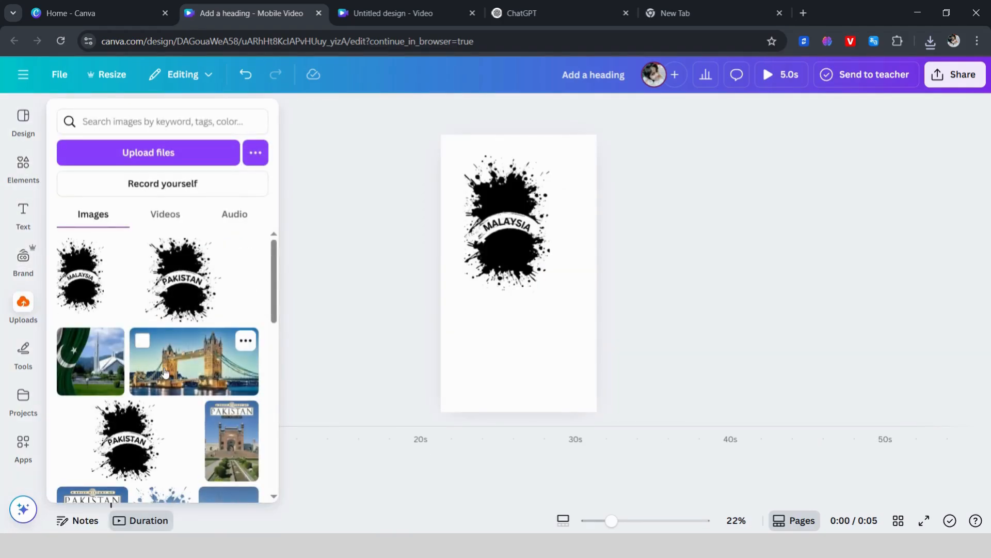
scroll(231, 416, down, 3)
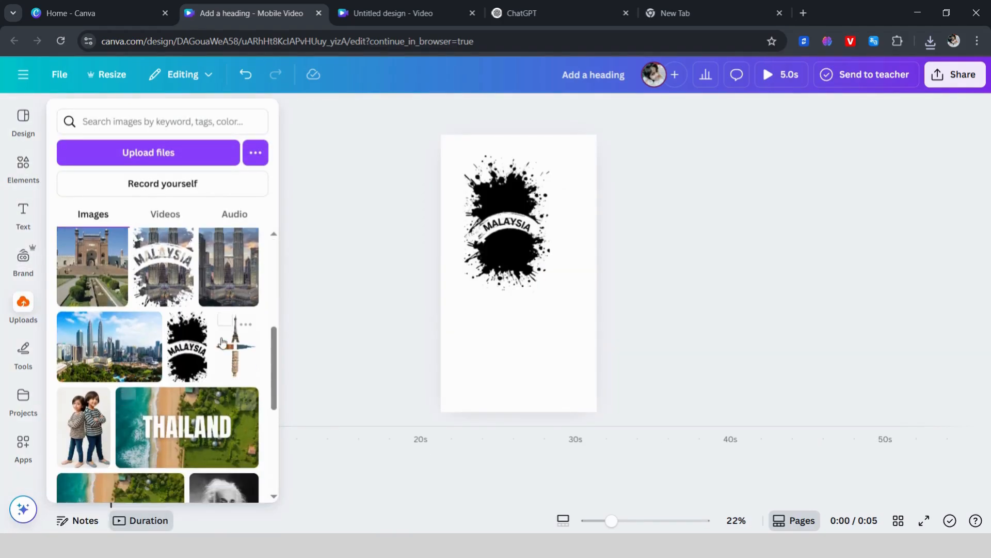
click(223, 267)
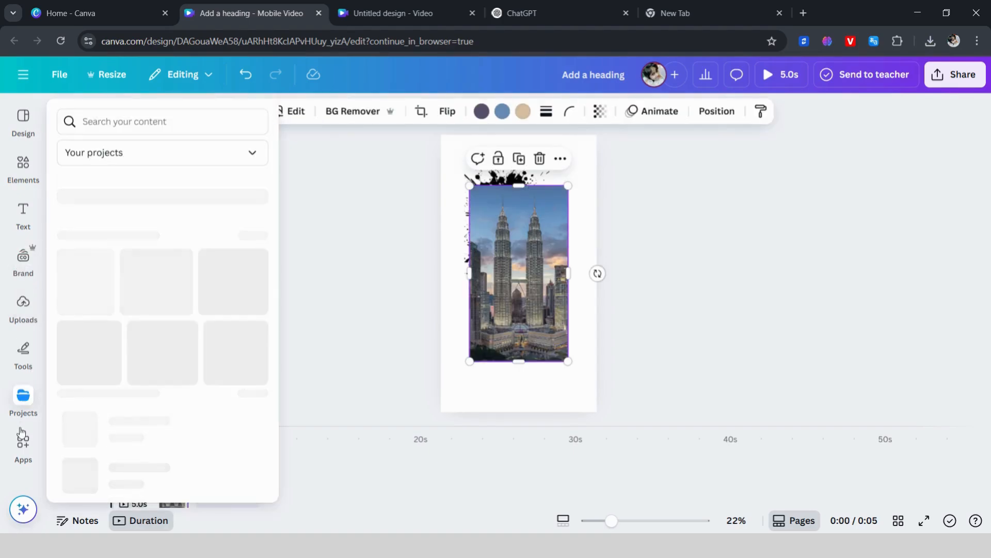
Step: In the Blend Image app, assign the MALAYSIA splatter image as top layer and the twin towers photo as bottom layer
click(21, 457)
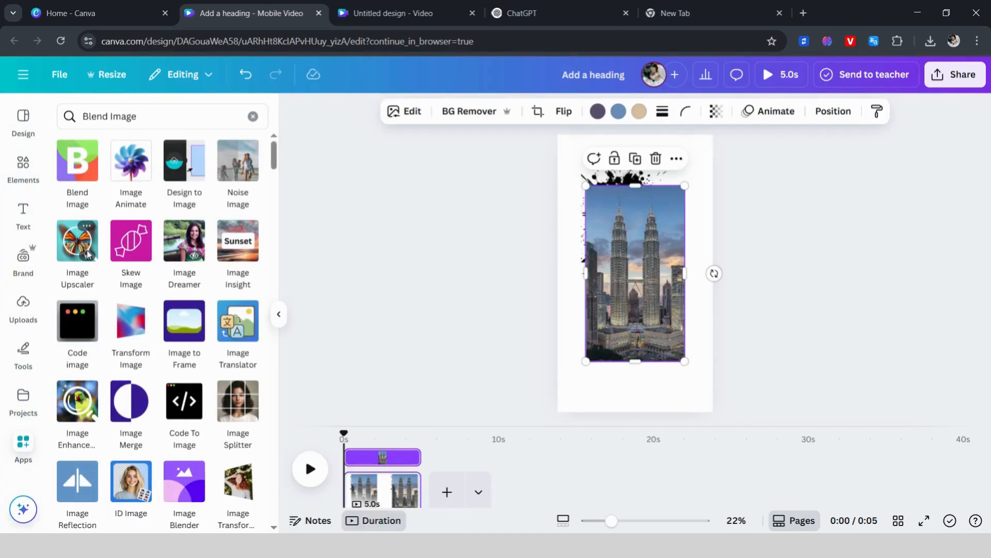
click(78, 170)
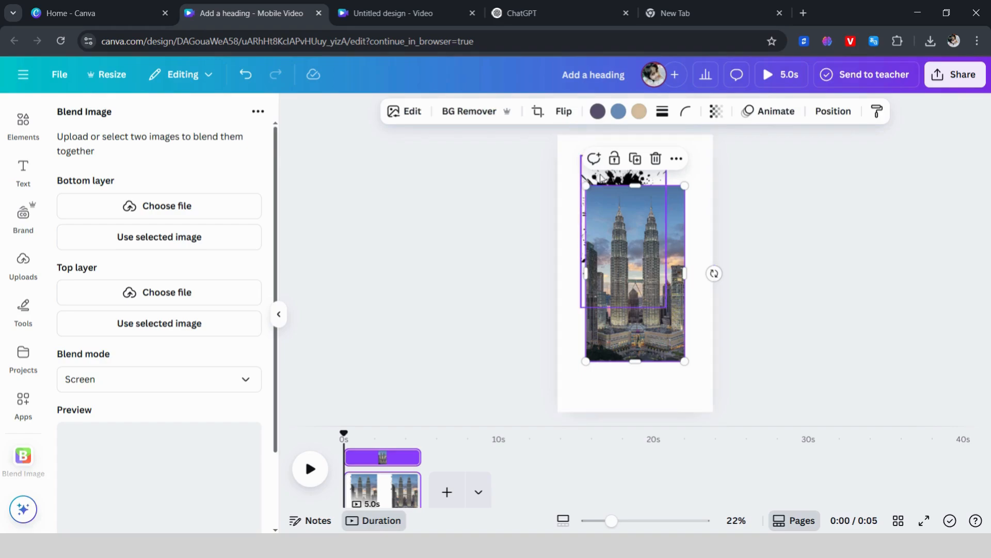
click(602, 179)
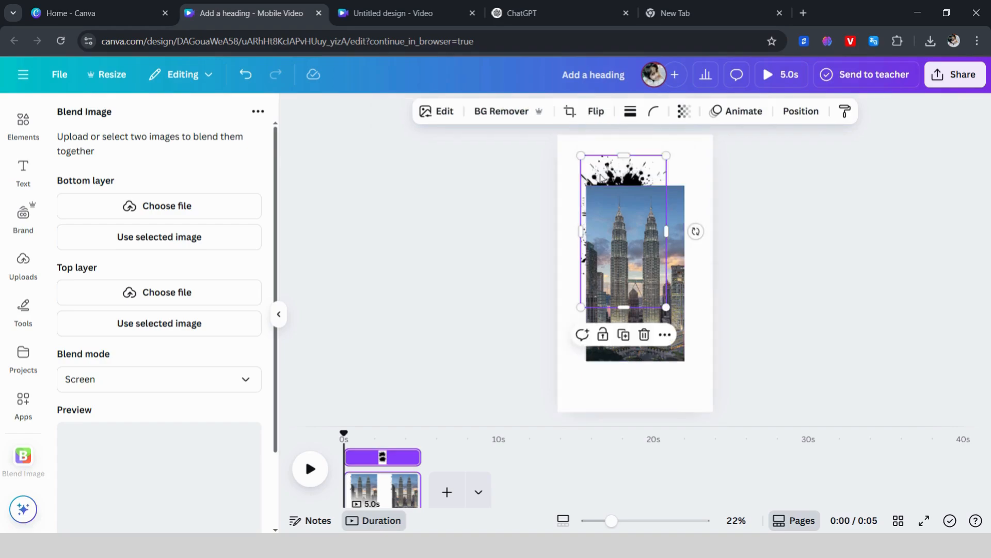
click(157, 336)
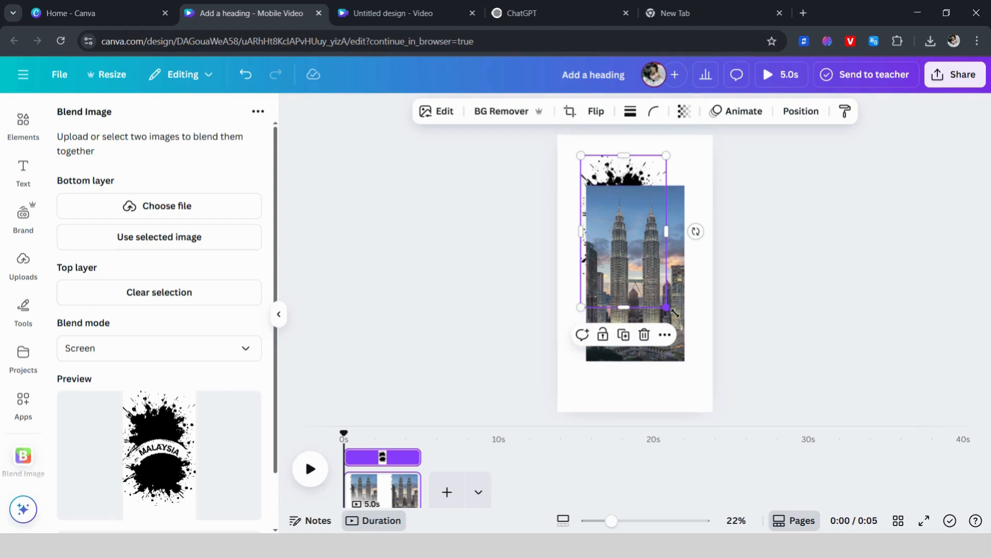
click(591, 284)
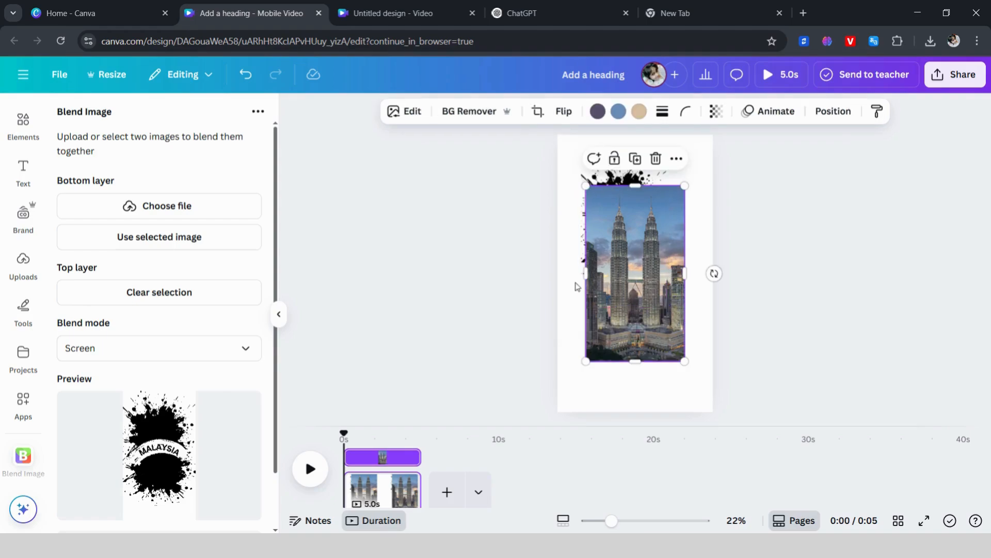
click(208, 247)
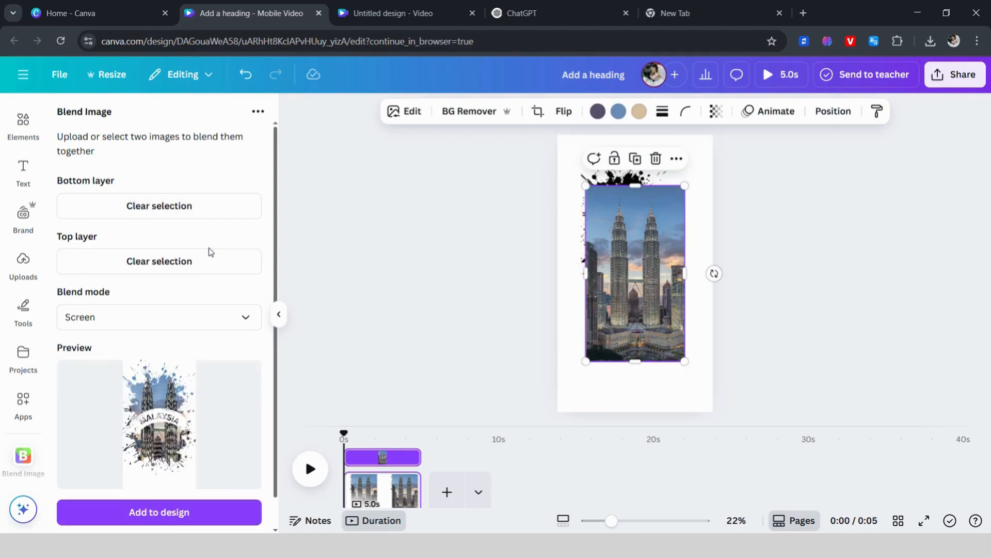
Step: Choose Screen as the blend mode for the two layers
click(183, 321)
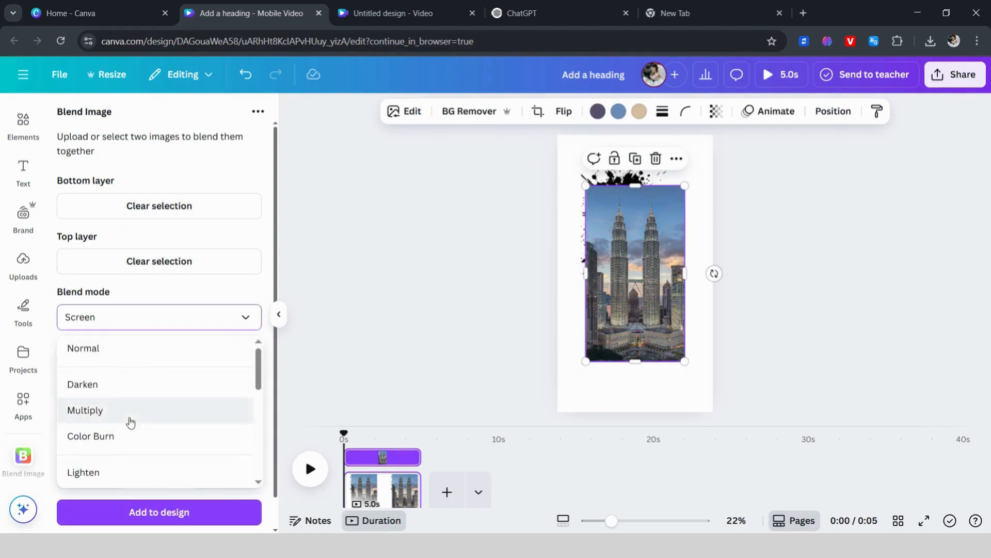
scroll(129, 421, down, 5)
scroll(130, 422, up, 3)
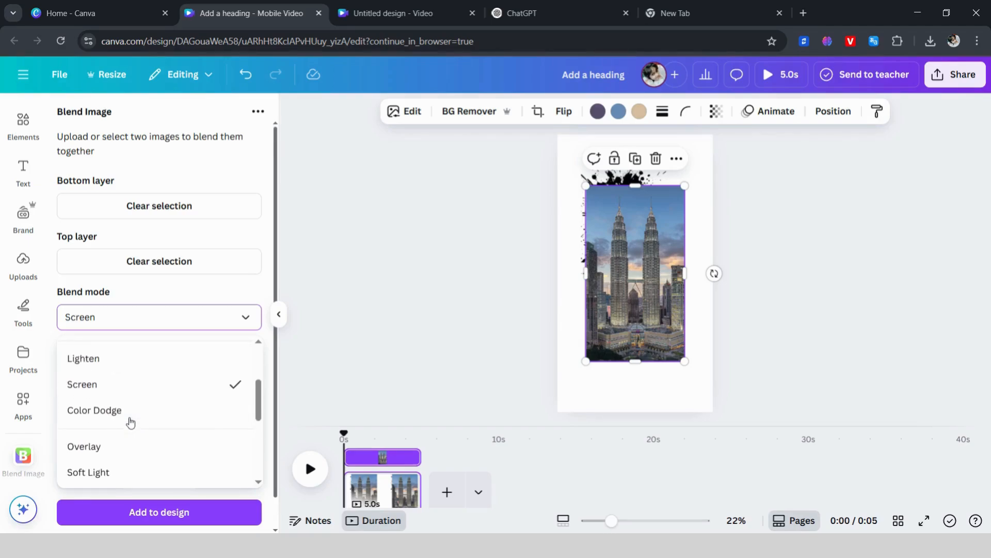
click(104, 399)
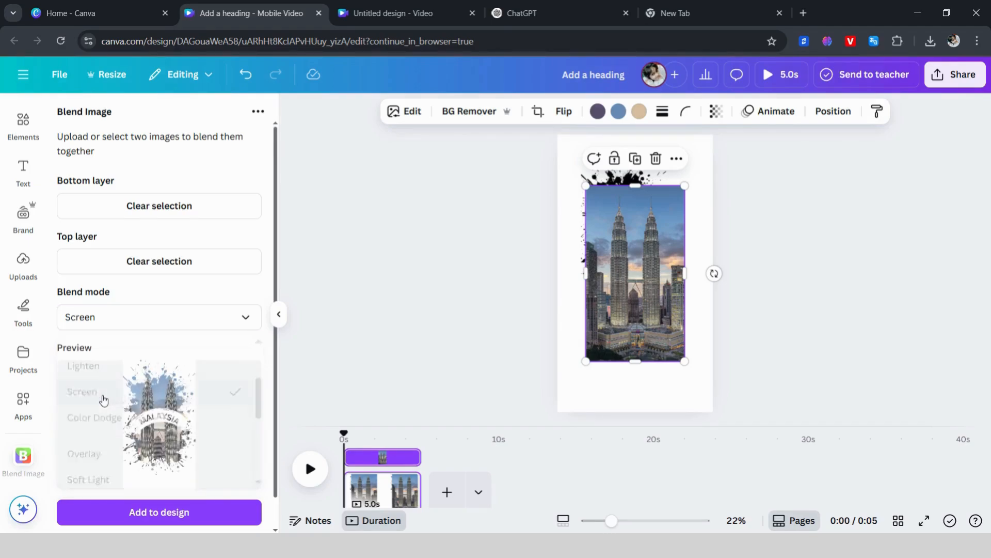
Step: Add the blended image to the design and enlarge it from the page's upper-left corner to fill the whole page
click(202, 516)
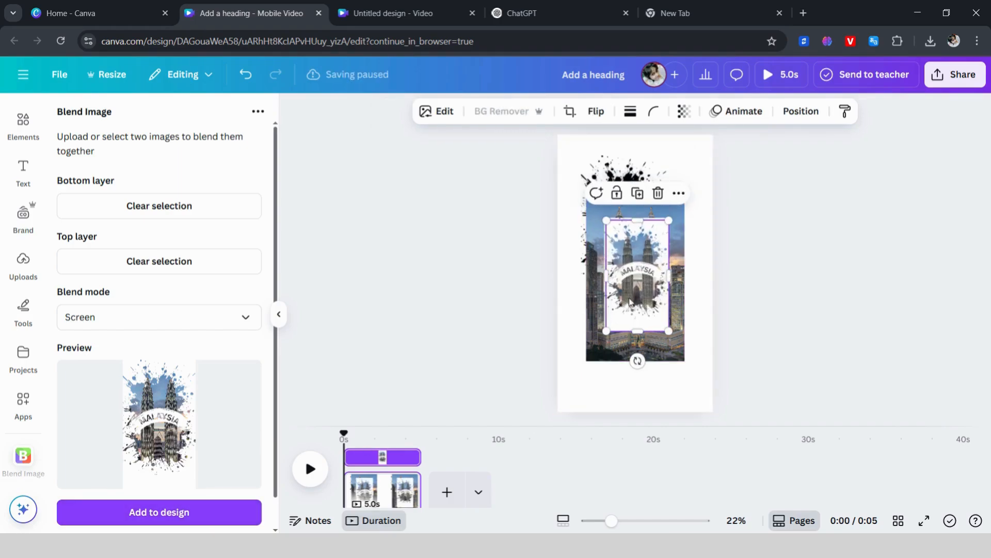
drag(628, 292, 578, 205)
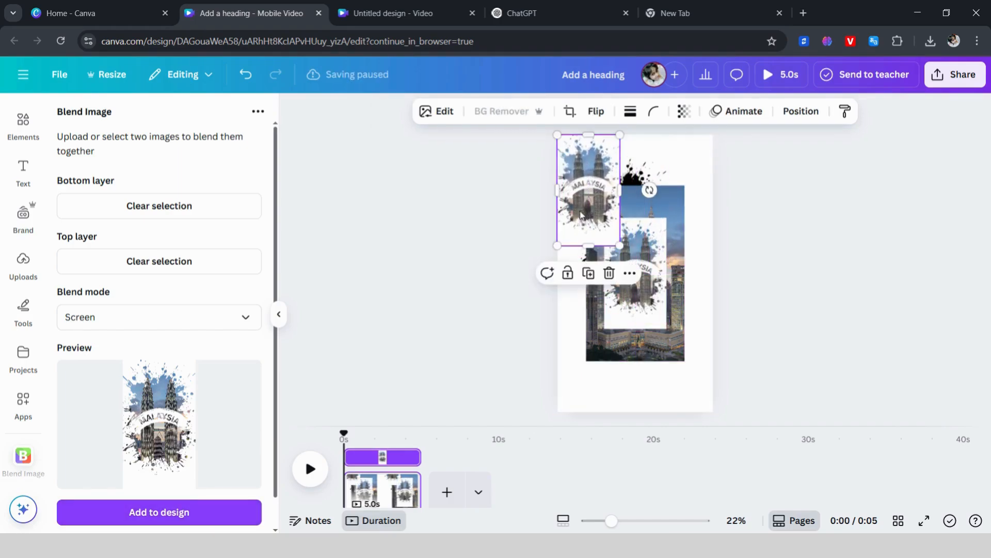
drag(620, 245, 725, 410)
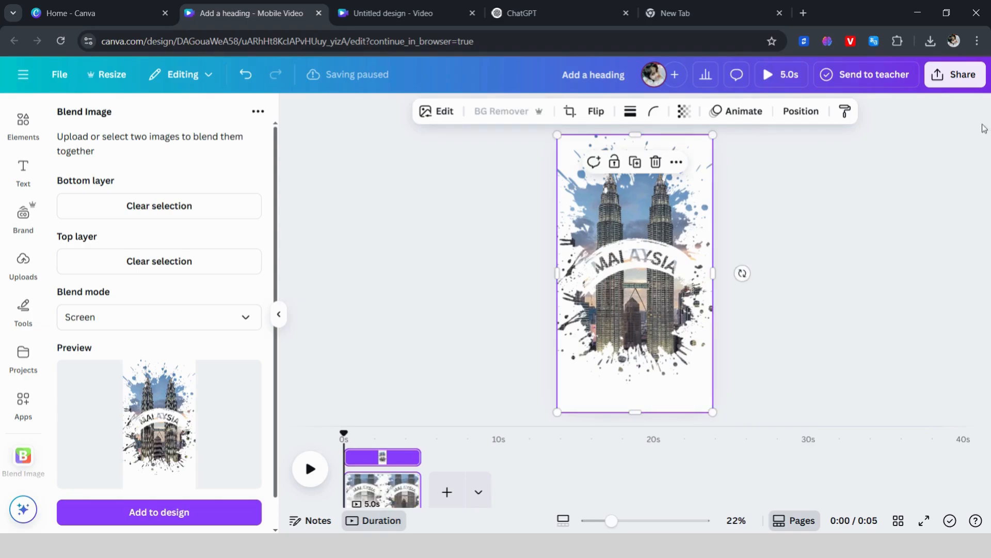